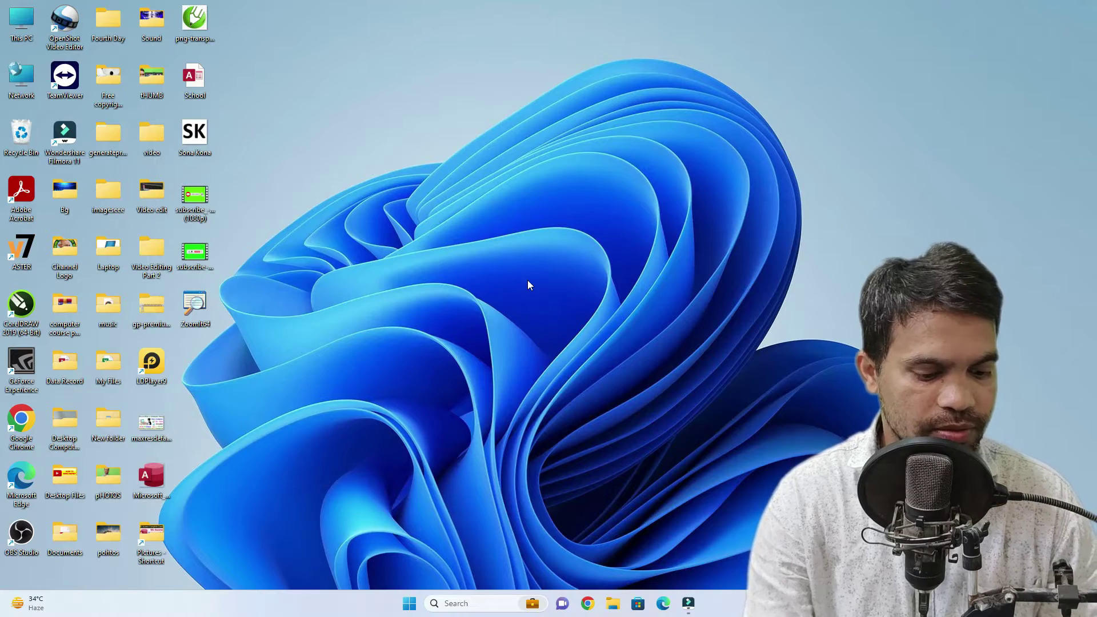
- Launch Microsoft Access by running msaccess and start a blank database
{"action": "key", "text": "super+r"}
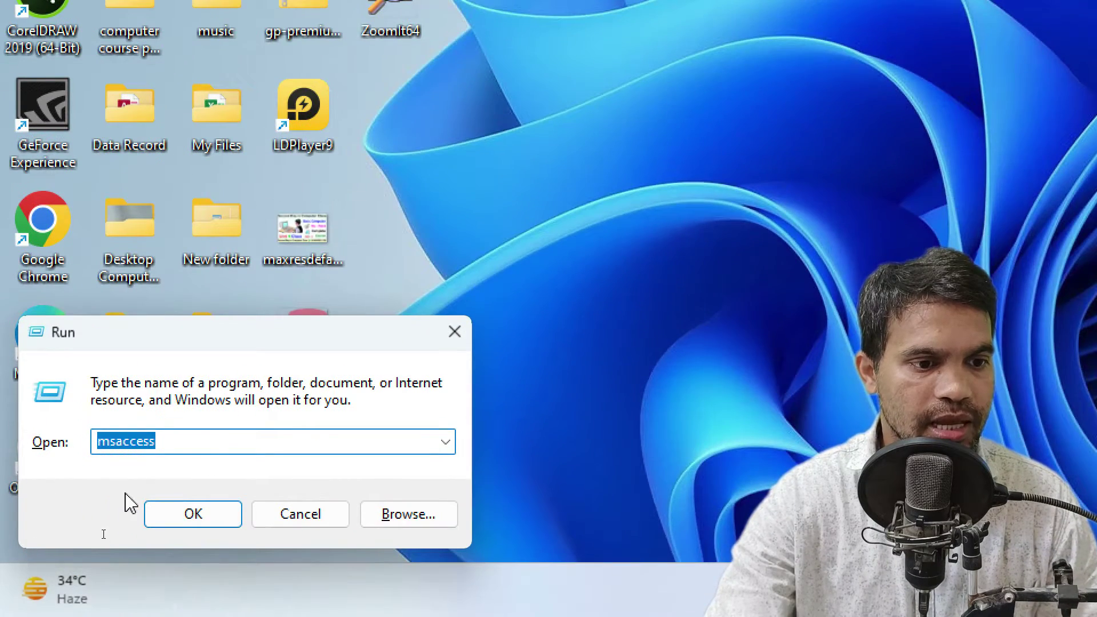
{"action": "left_click", "coordinate": [212, 503]}
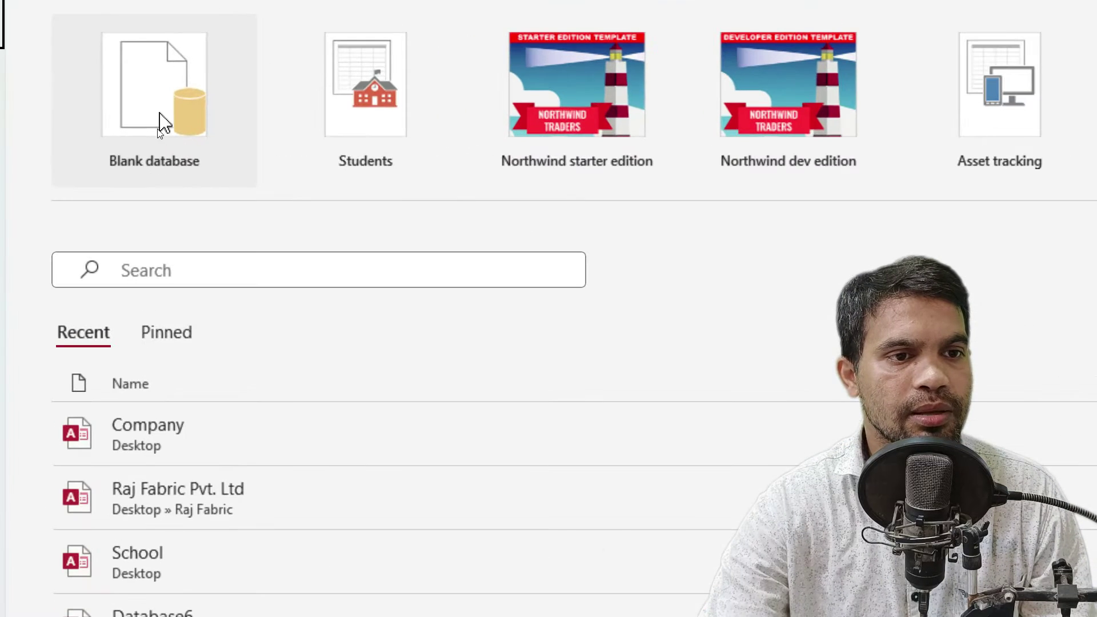
{"action": "left_click", "coordinate": [161, 123]}
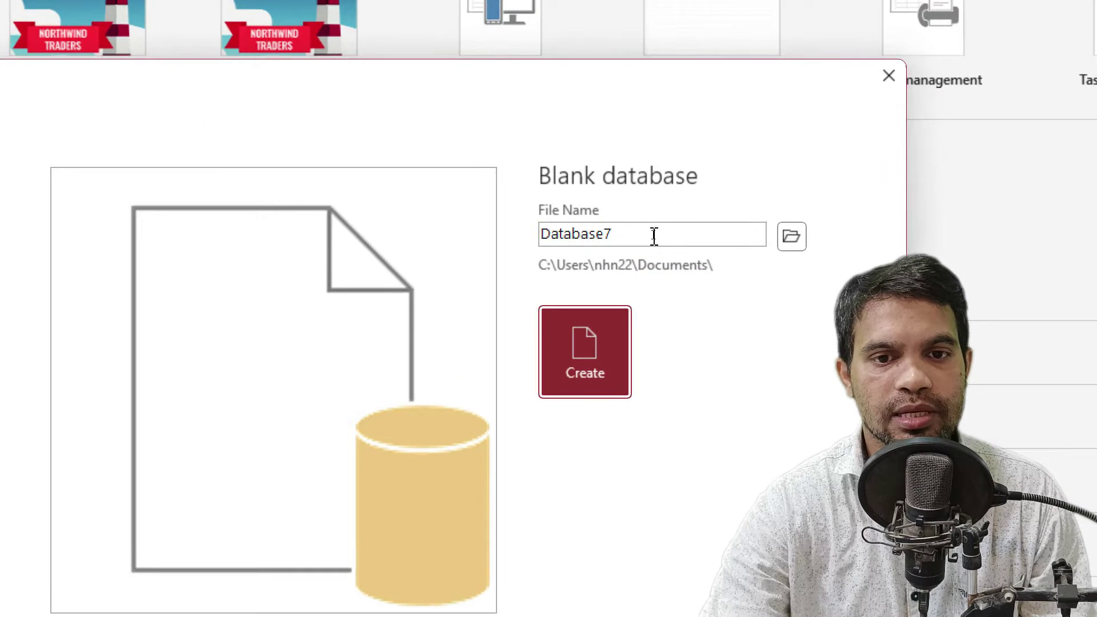
- Set the new database's file name to Company
{"action": "double_click", "coordinate": [652, 233]}
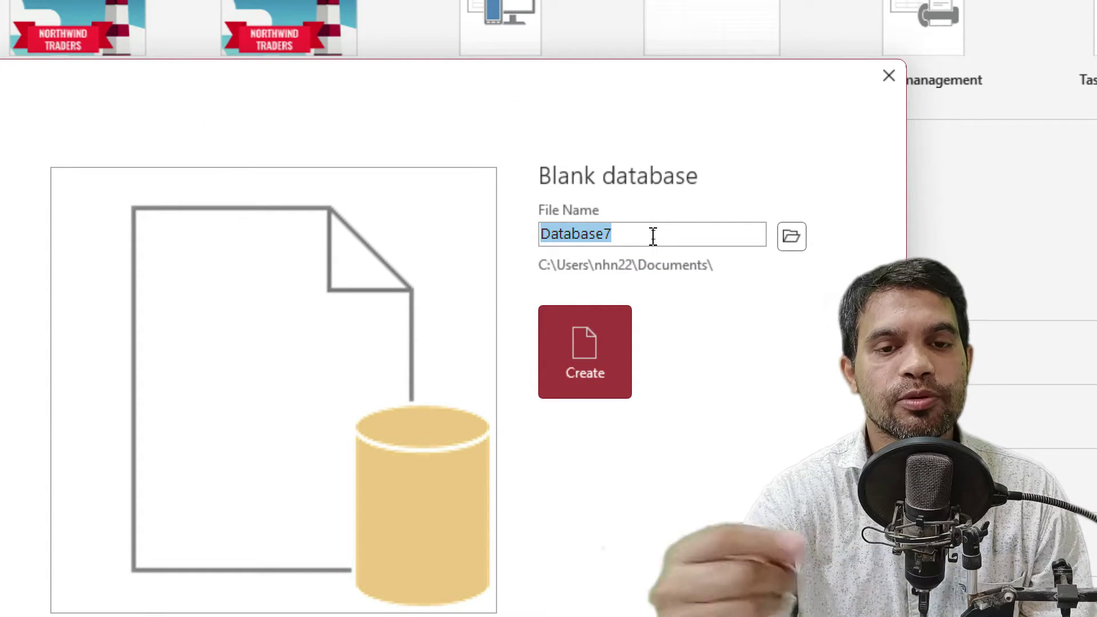
{"action": "key", "text": "BackSpace"}
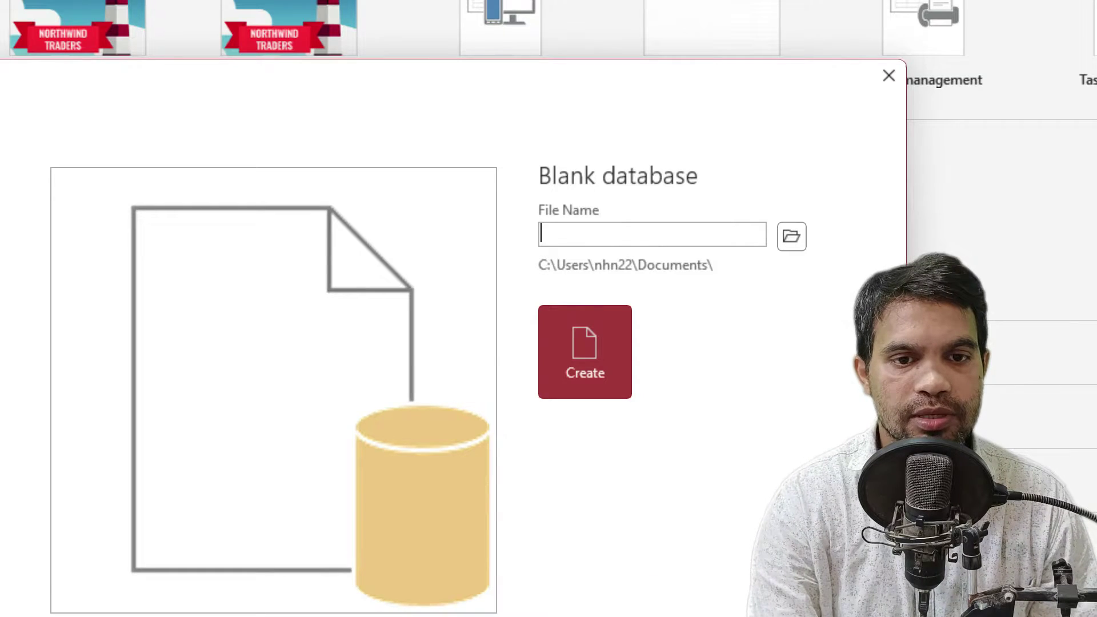
{"action": "type", "text": "Compan"}
{"action": "key", "text": "BackSpace"}
{"action": "key", "text": "BackSpace"}
{"action": "key", "text": "BackSpace"}
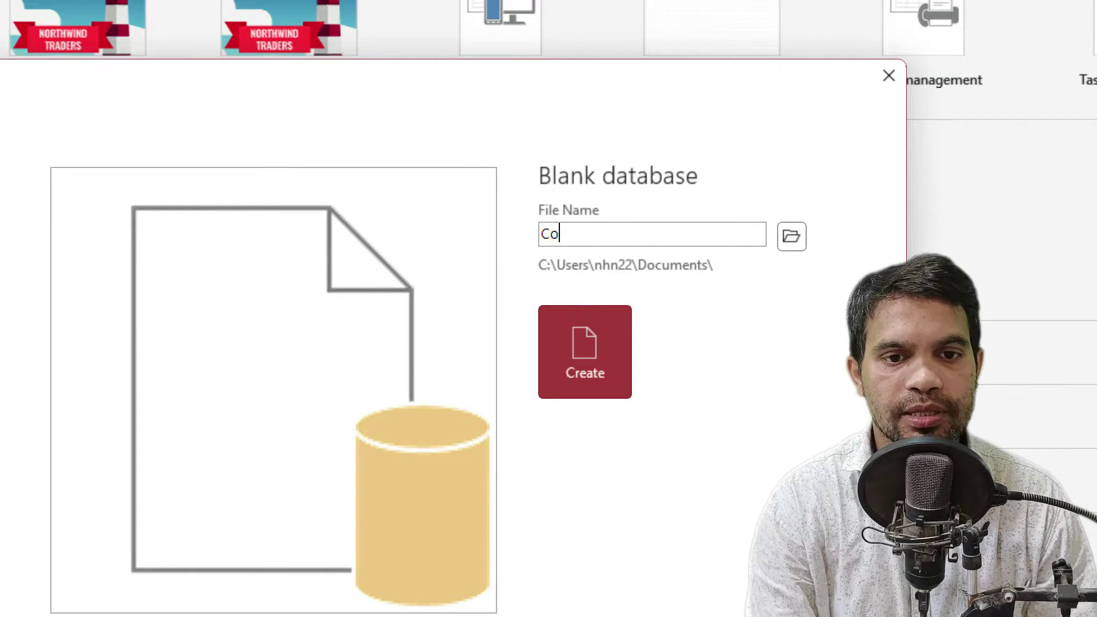
{"action": "type", "text": "mpany"}
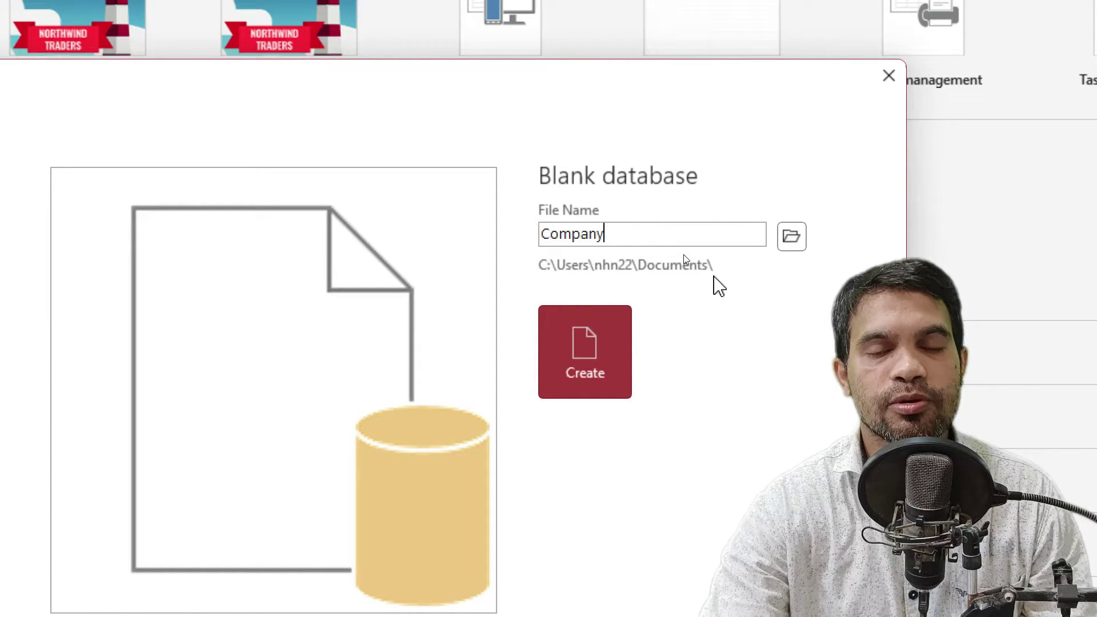
- Choose the Desktop as the save location and create the Company database
{"action": "left_click", "coordinate": [800, 240]}
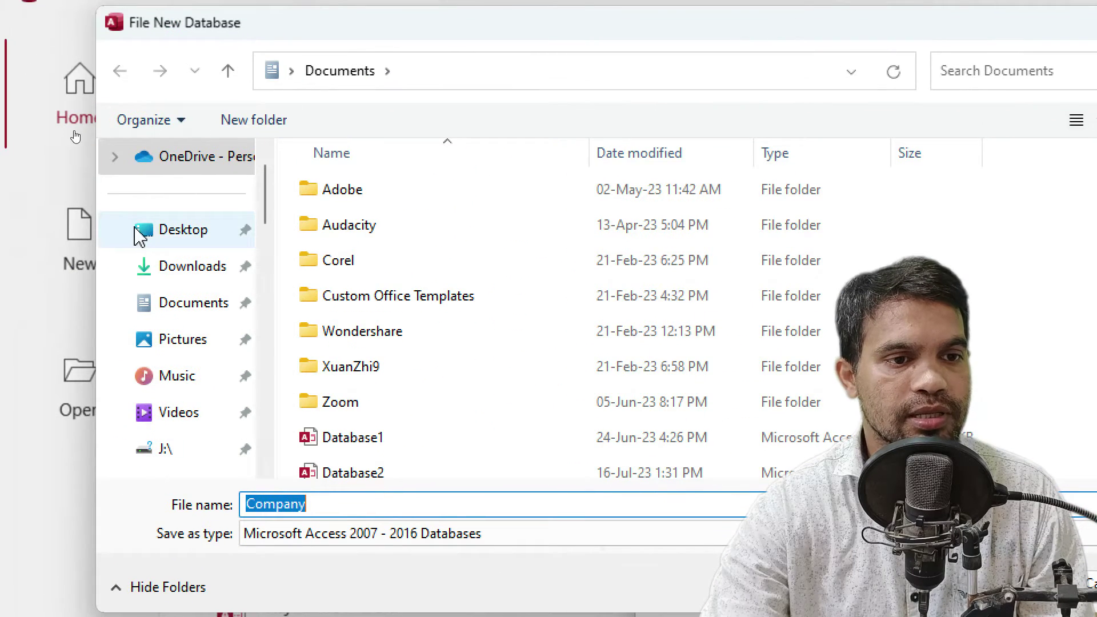
{"action": "left_click", "coordinate": [163, 231]}
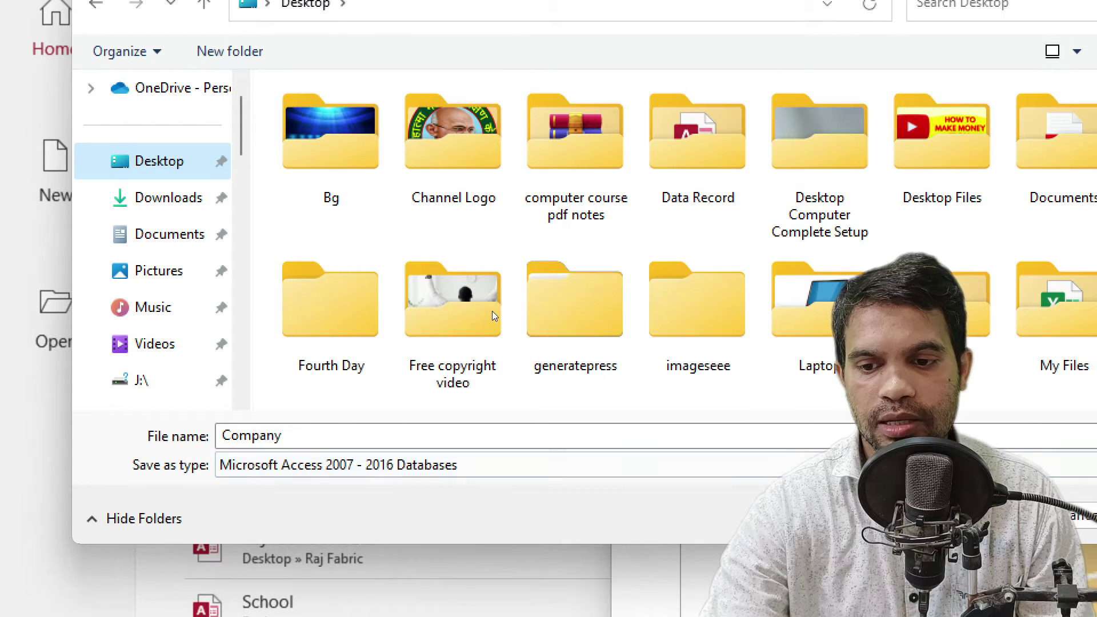
{"action": "left_click", "coordinate": [493, 311]}
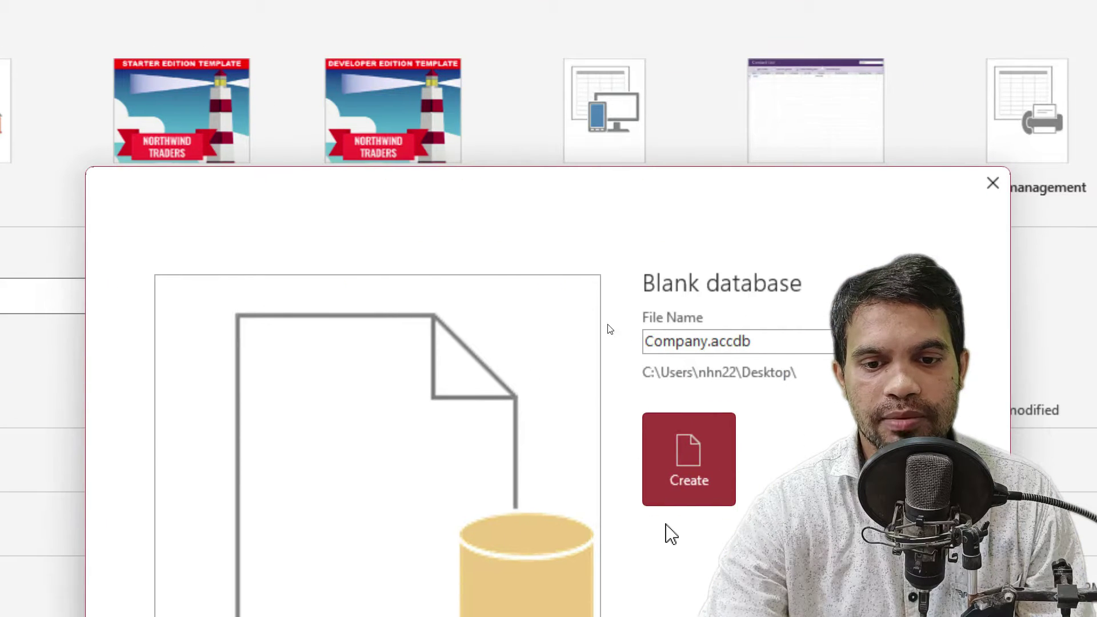
{"action": "left_click", "coordinate": [692, 486]}
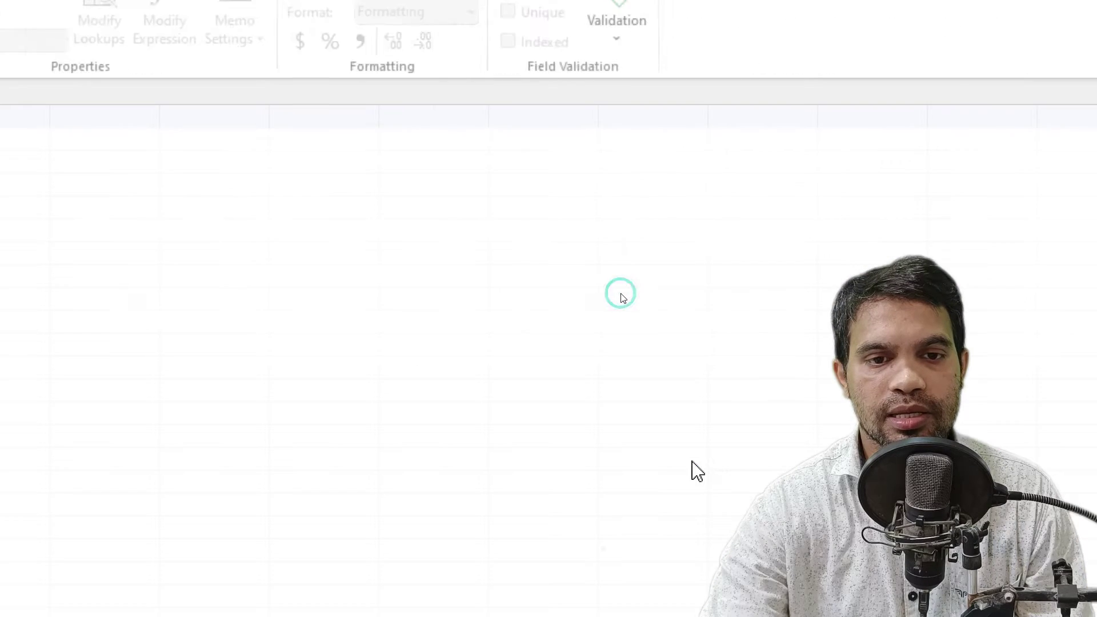
- Close the default empty table Table1 without adding any fields
{"action": "key", "text": "alt"}
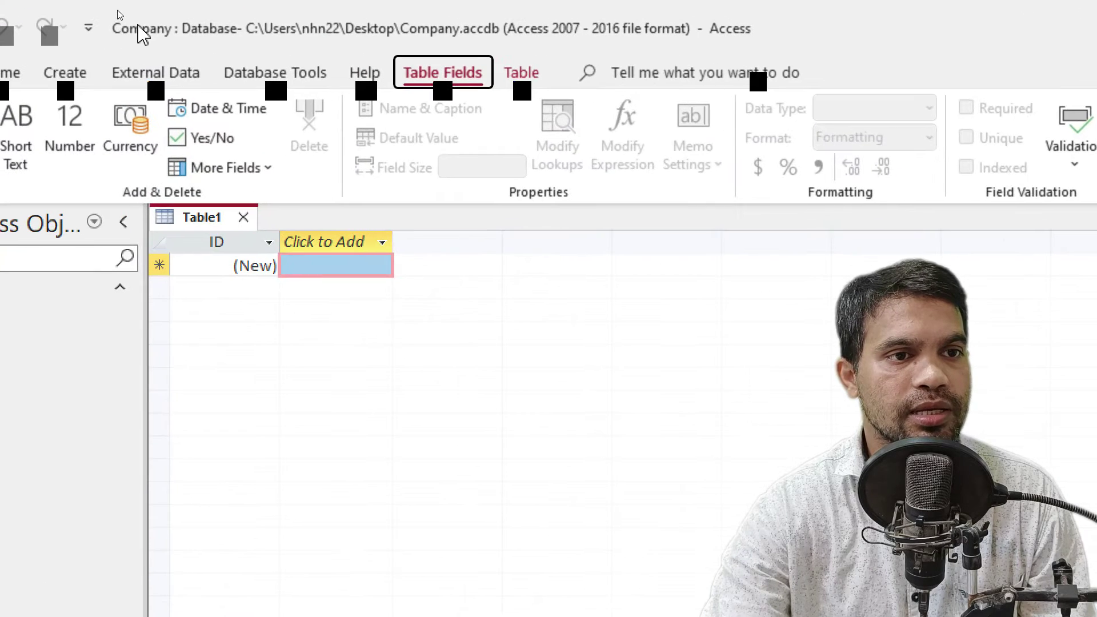
{"action": "left_click", "coordinate": [144, 32]}
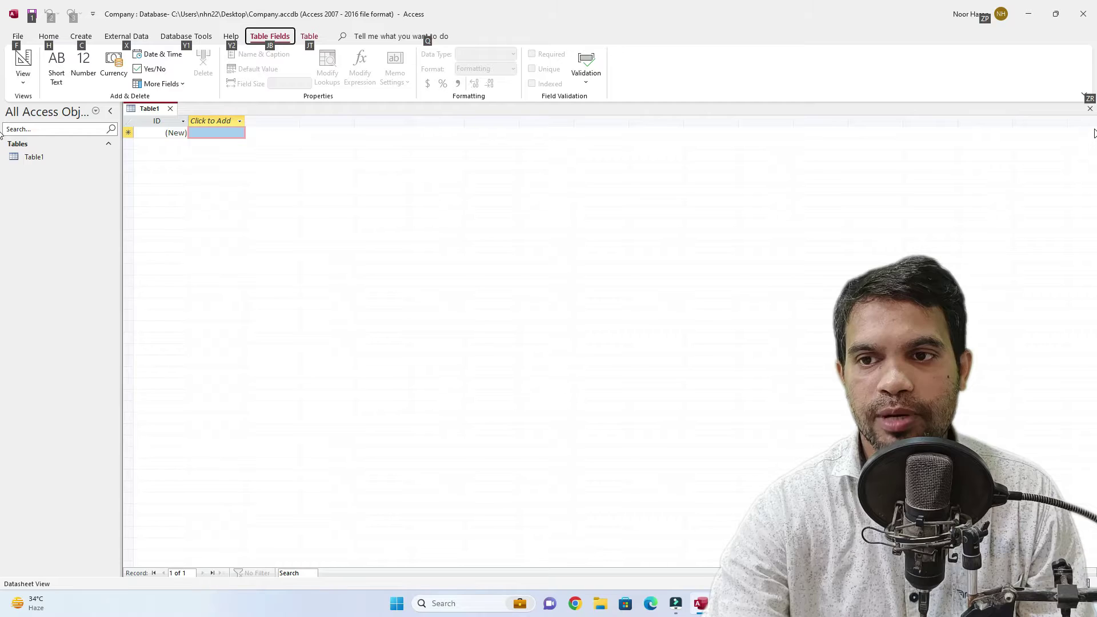
{"action": "left_click", "coordinate": [1090, 109]}
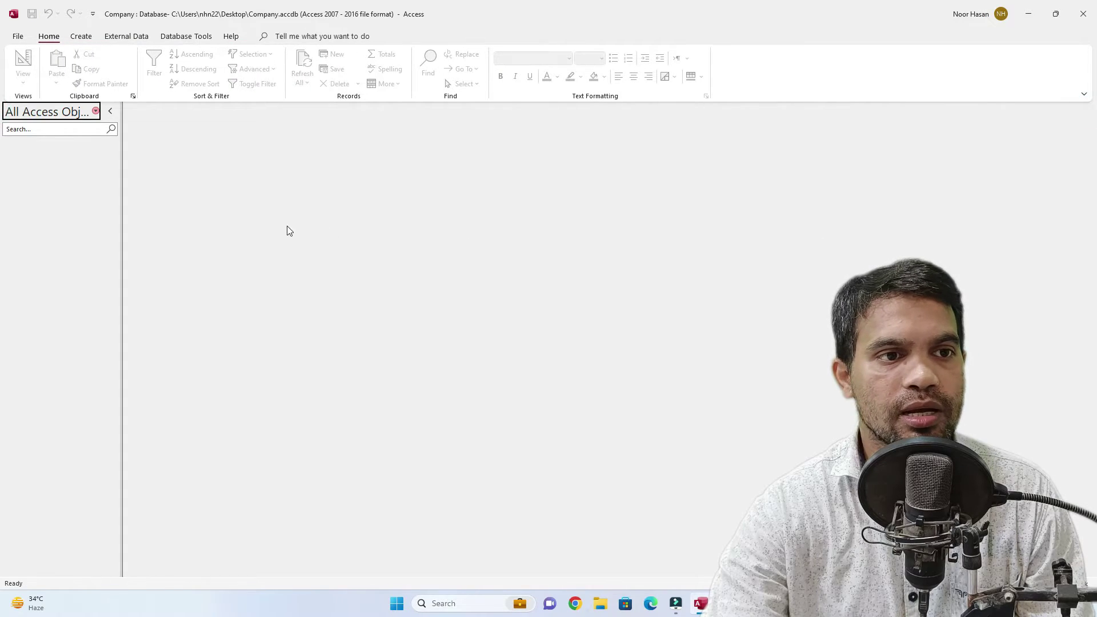
- Create a new table in Design view
{"action": "key", "text": "alt"}
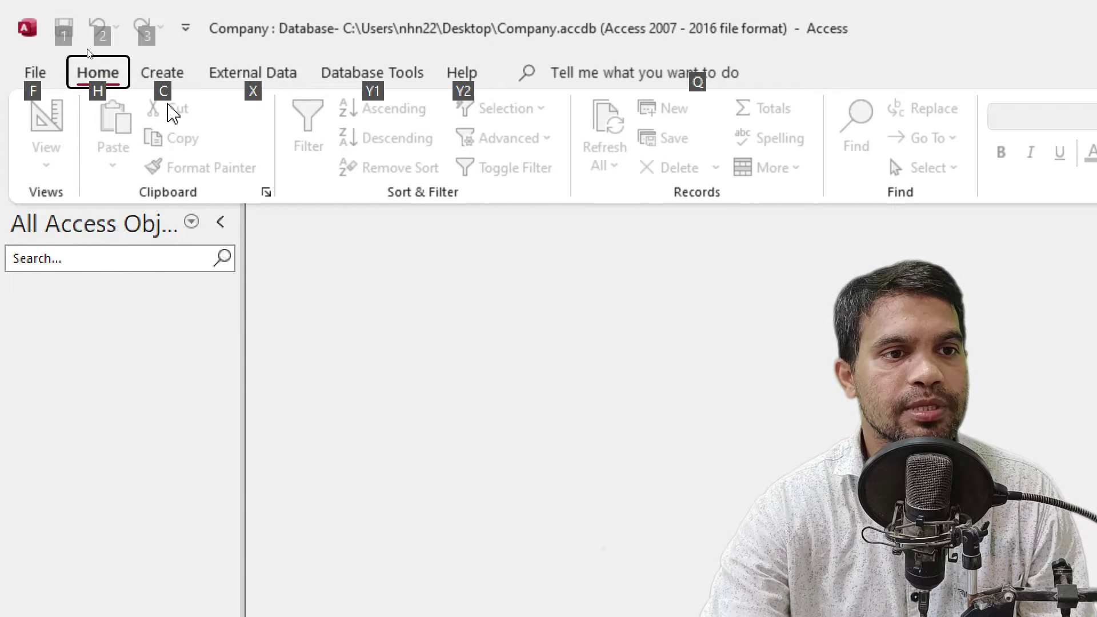
{"action": "left_click", "coordinate": [171, 77]}
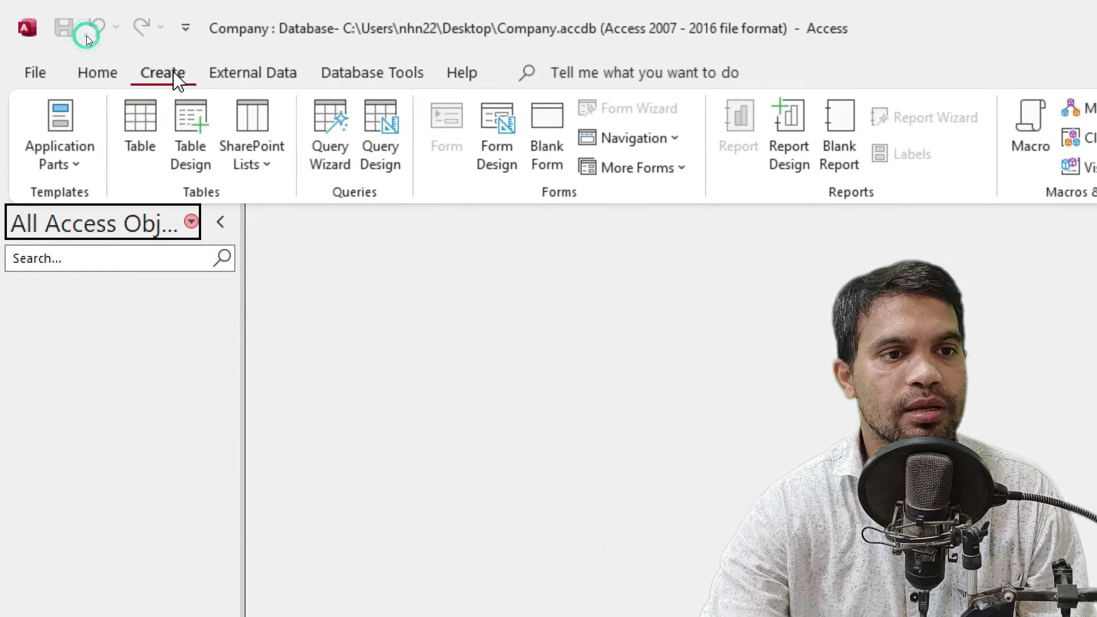
{"action": "left_click", "coordinate": [190, 140]}
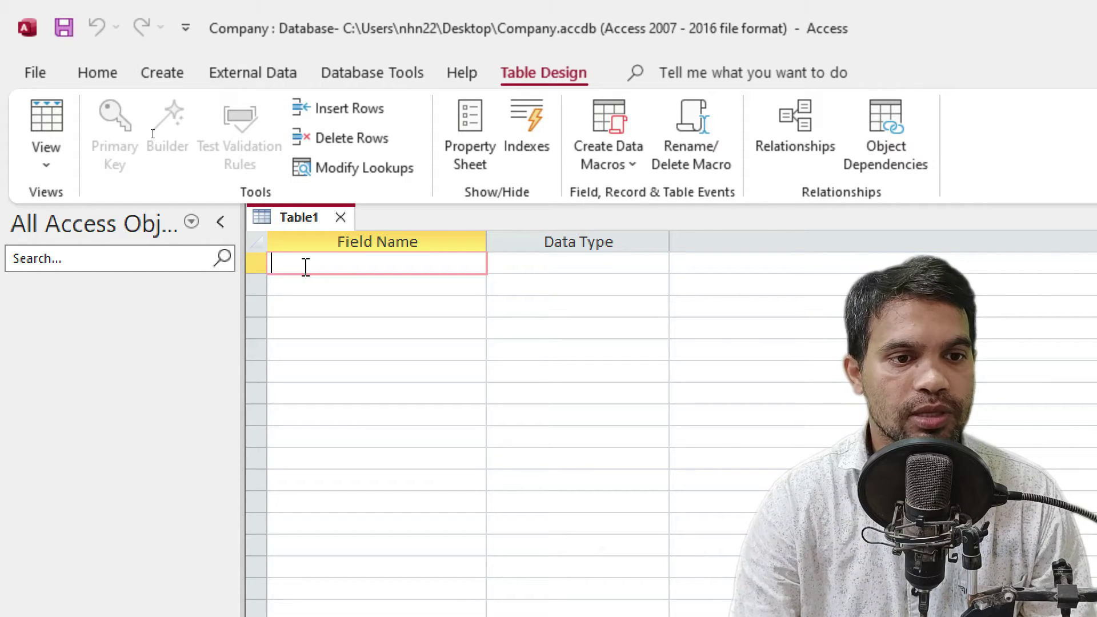
- Add a field named Employee Code in the first row with the Number data type
{"action": "type", "text": "Employ"}
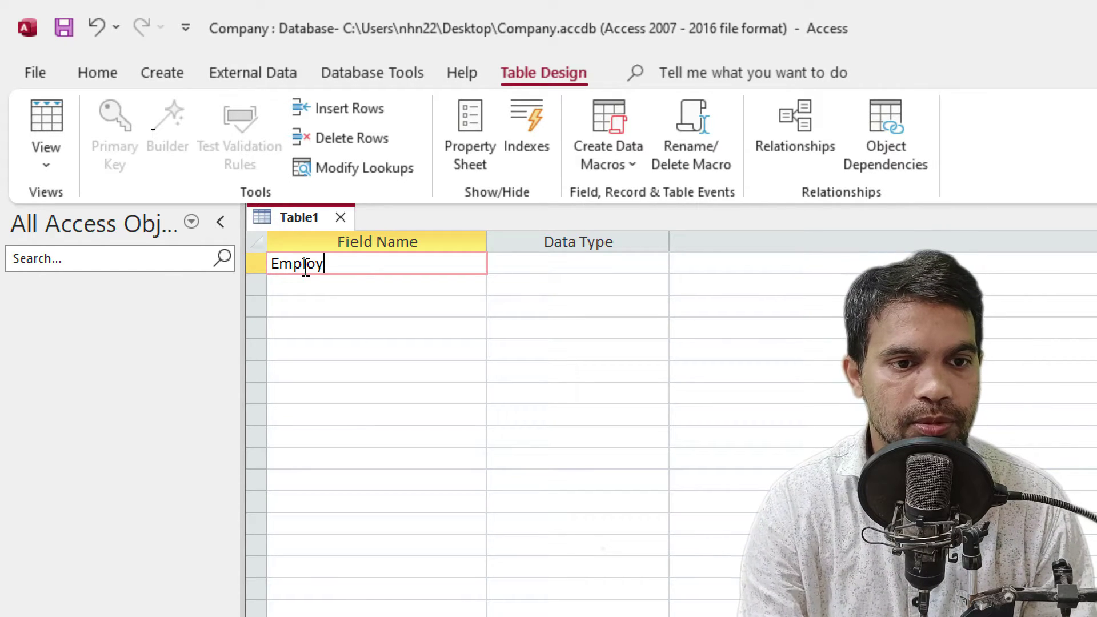
{"action": "type", "text": "ee Code"}
{"action": "key", "text": "Tab"}
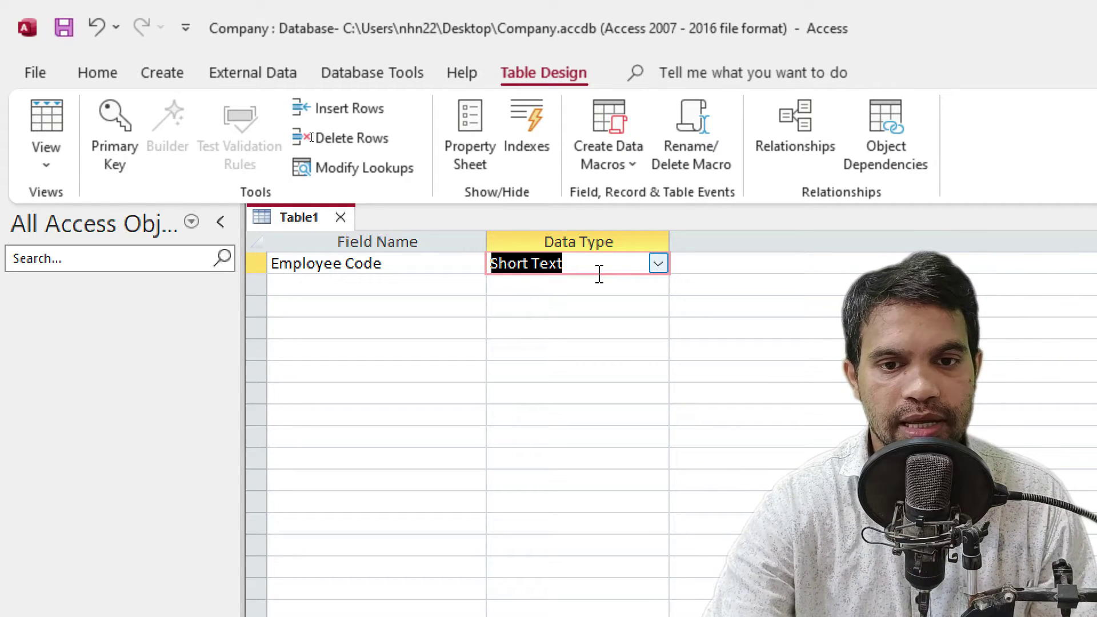
{"action": "left_click", "coordinate": [658, 263]}
{"action": "left_click", "coordinate": [550, 323]}
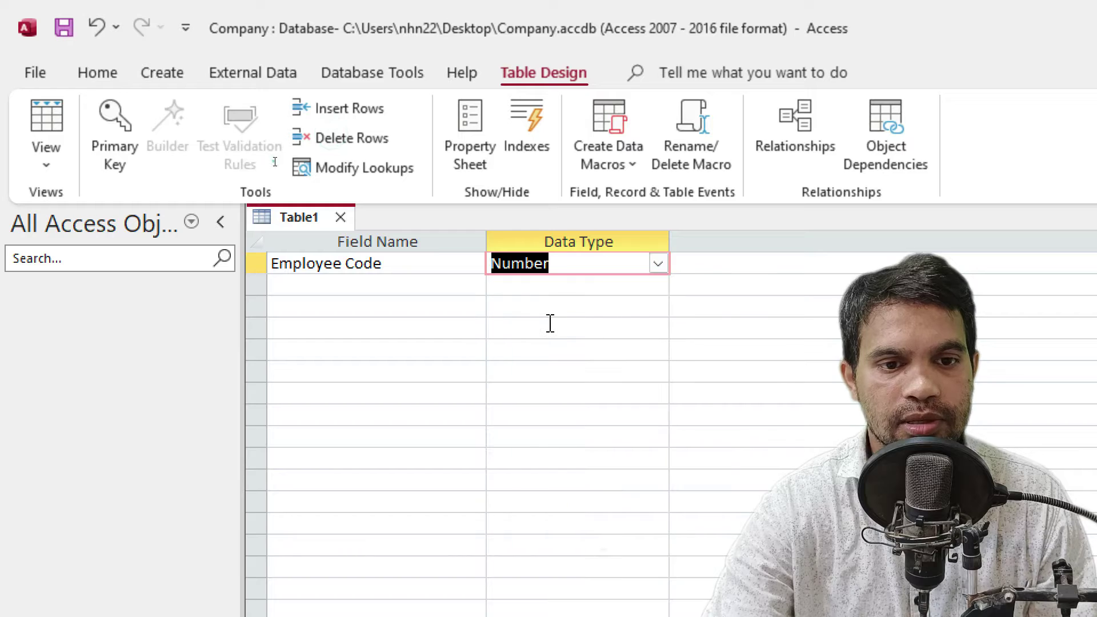
- Add a second field named Employee Name with the Short Text data type
{"action": "left_click", "coordinate": [411, 286]}
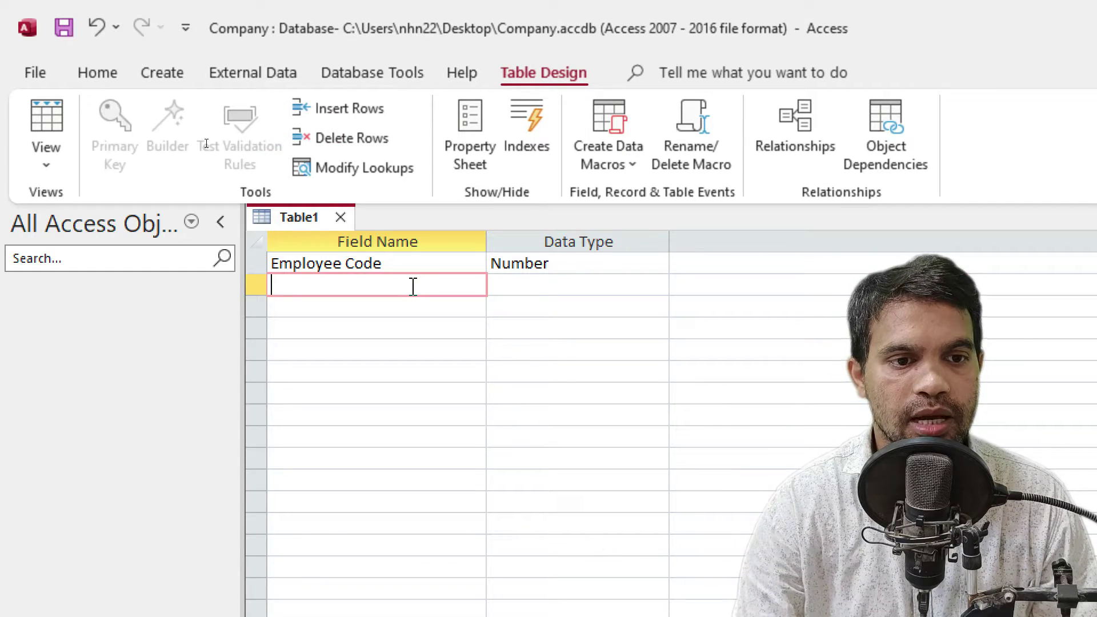
{"action": "type", "text": "Employee Name"}
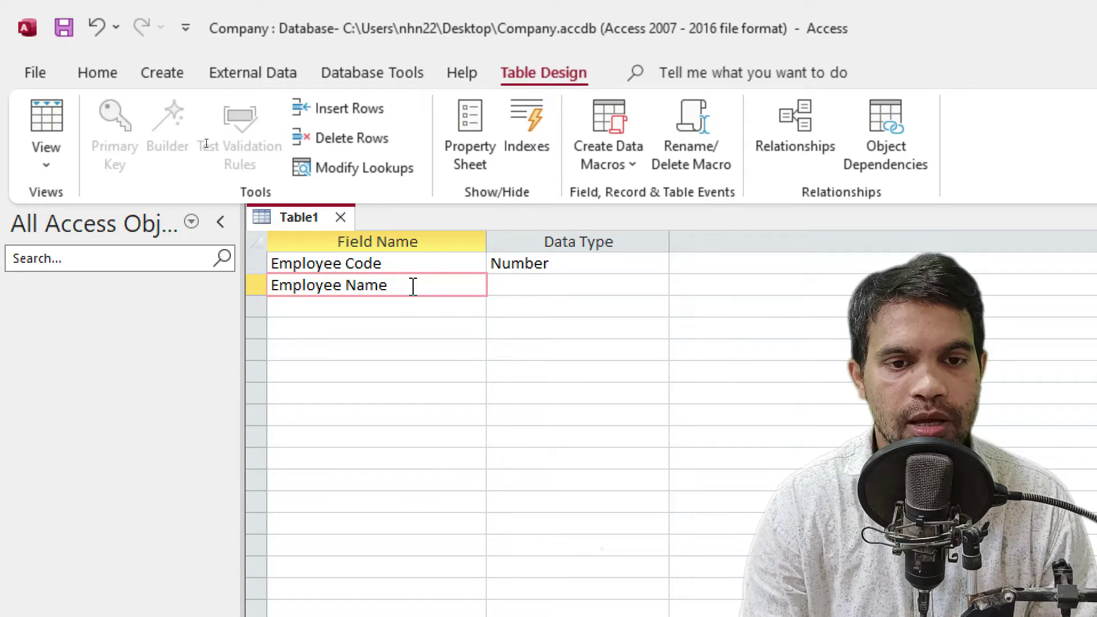
{"action": "key", "text": "Tab"}
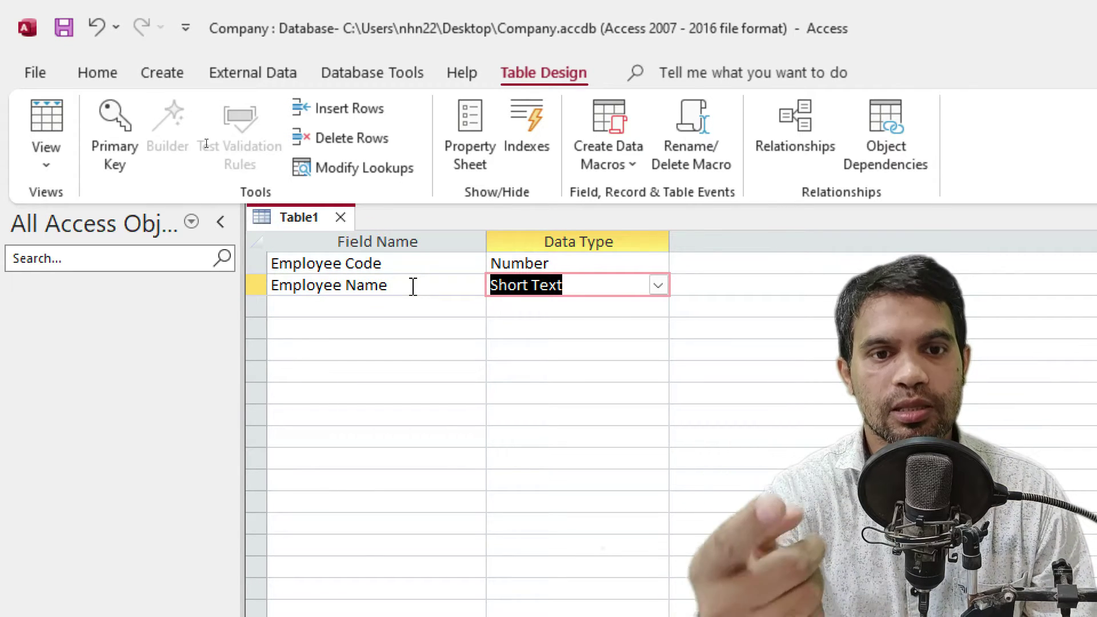
{"action": "left_click", "coordinate": [575, 280]}
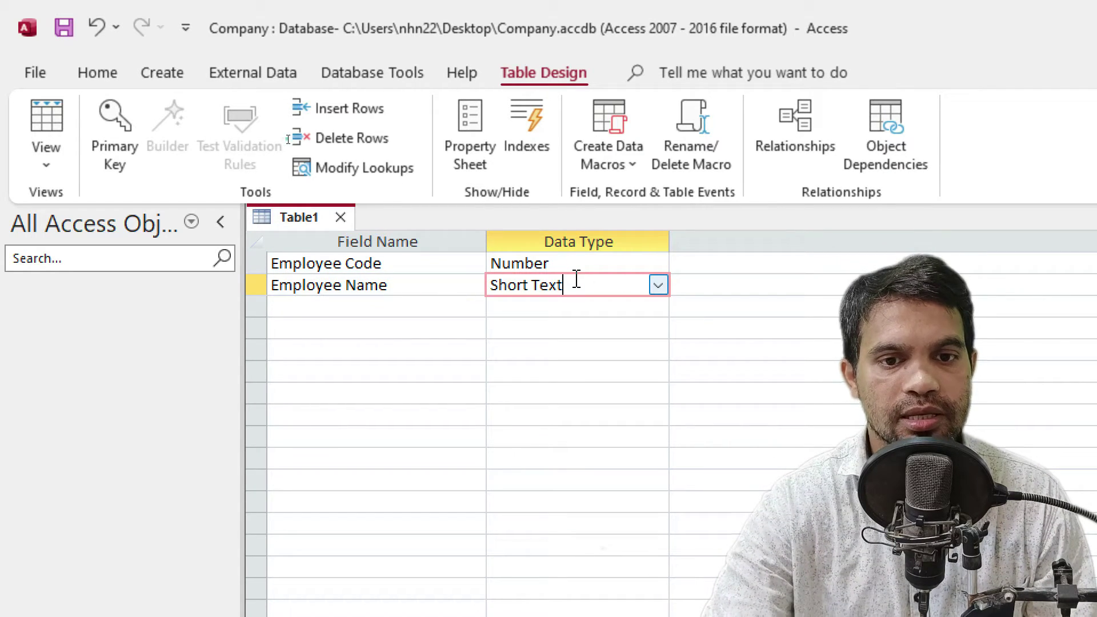
- Add a third field named Designation with the Short Text data type
{"action": "key", "text": "Tab"}
{"action": "key", "text": "Tab"}
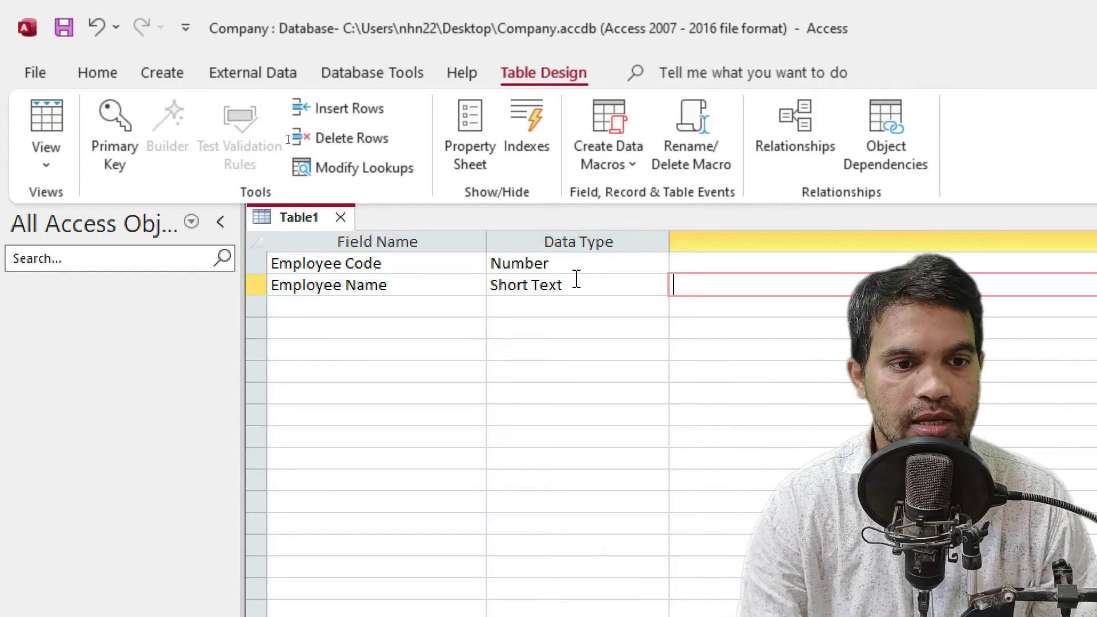
{"action": "type", "text": "S"}
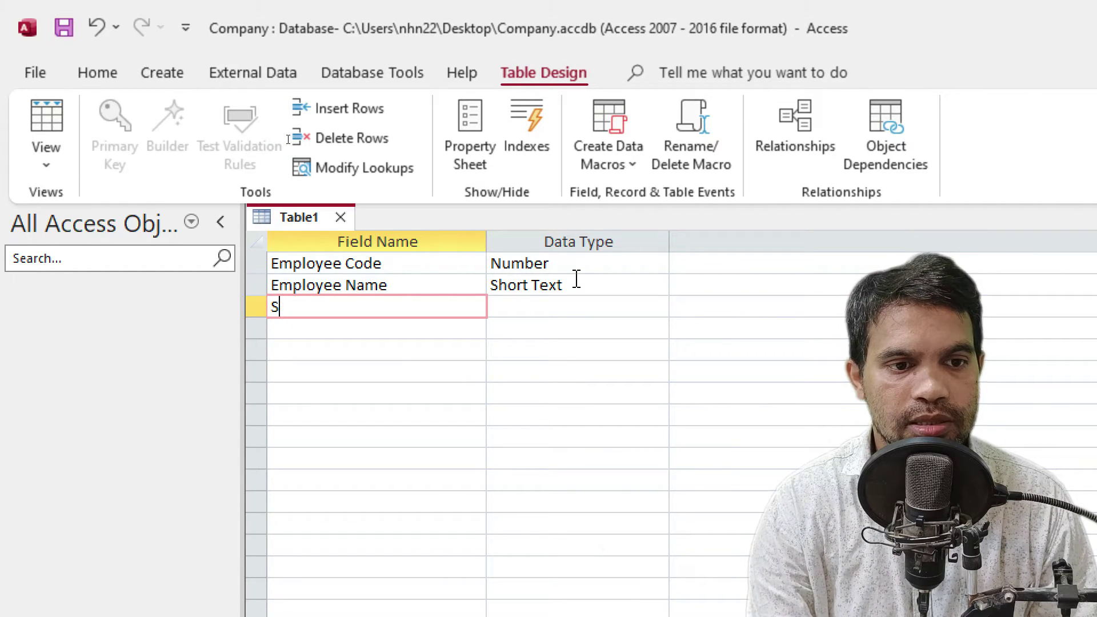
{"action": "key", "text": "BackSpace"}
{"action": "type", "text": "Designation"}
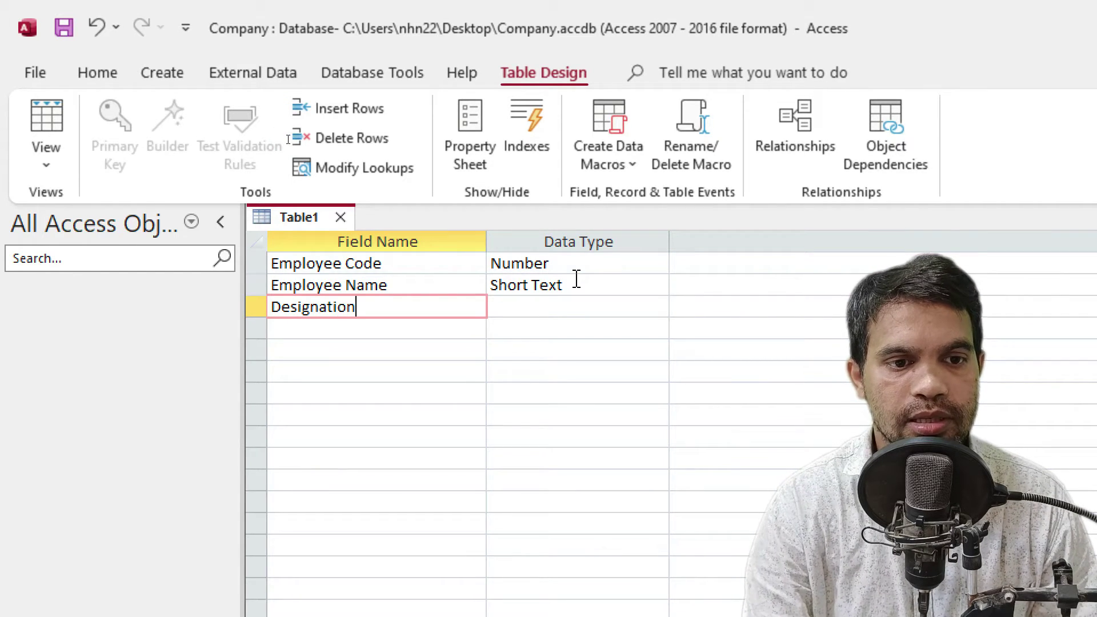
{"action": "key", "text": "Tab"}
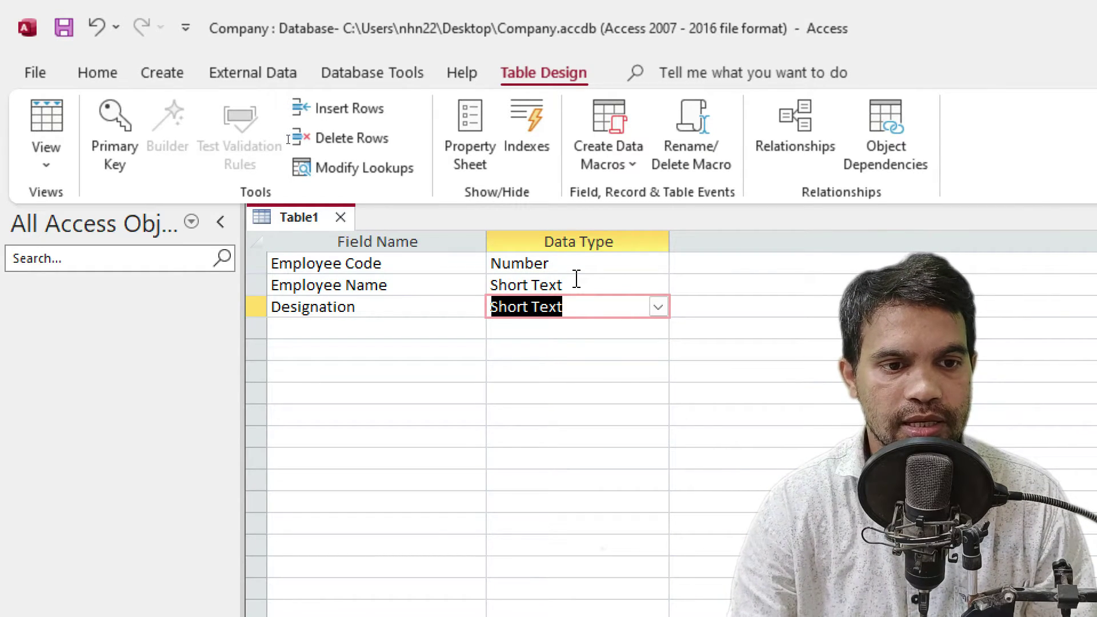
- Add a fourth field named Salary with the Number data type
{"action": "key", "text": "Tab"}
{"action": "key", "text": "Tab"}
{"action": "type", "text": "Salary"}
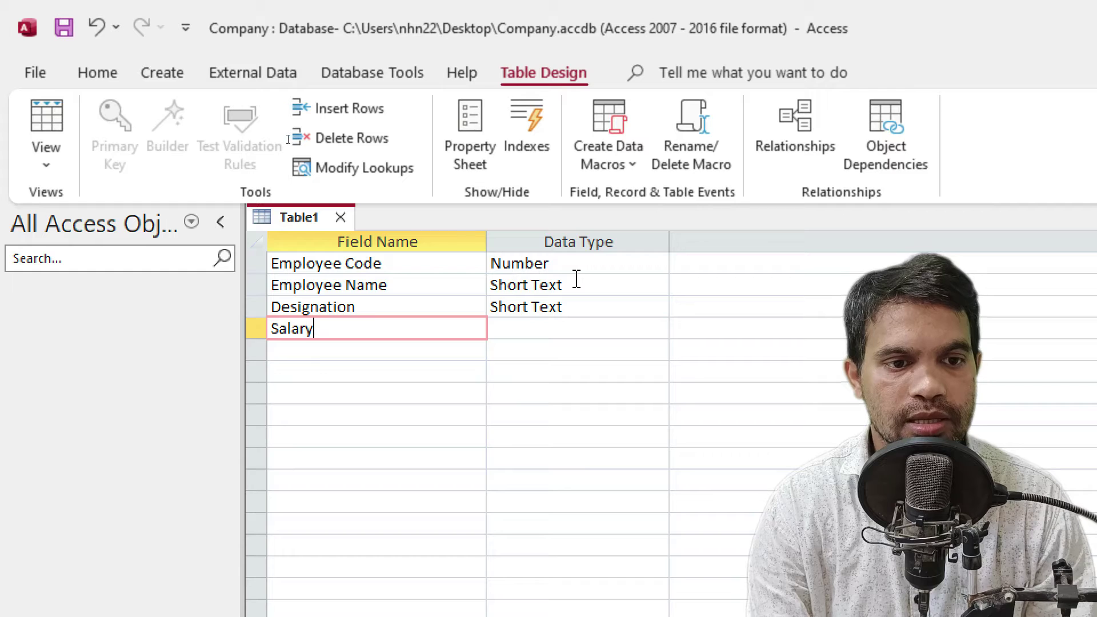
{"action": "key", "text": "Tab"}
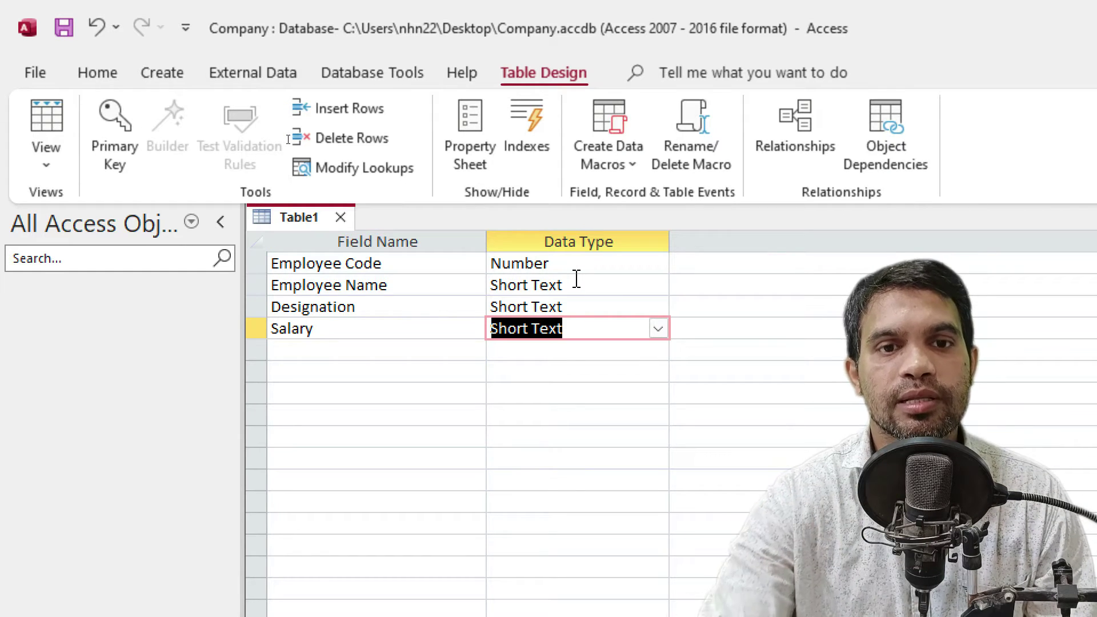
{"action": "left_click", "coordinate": [658, 328]}
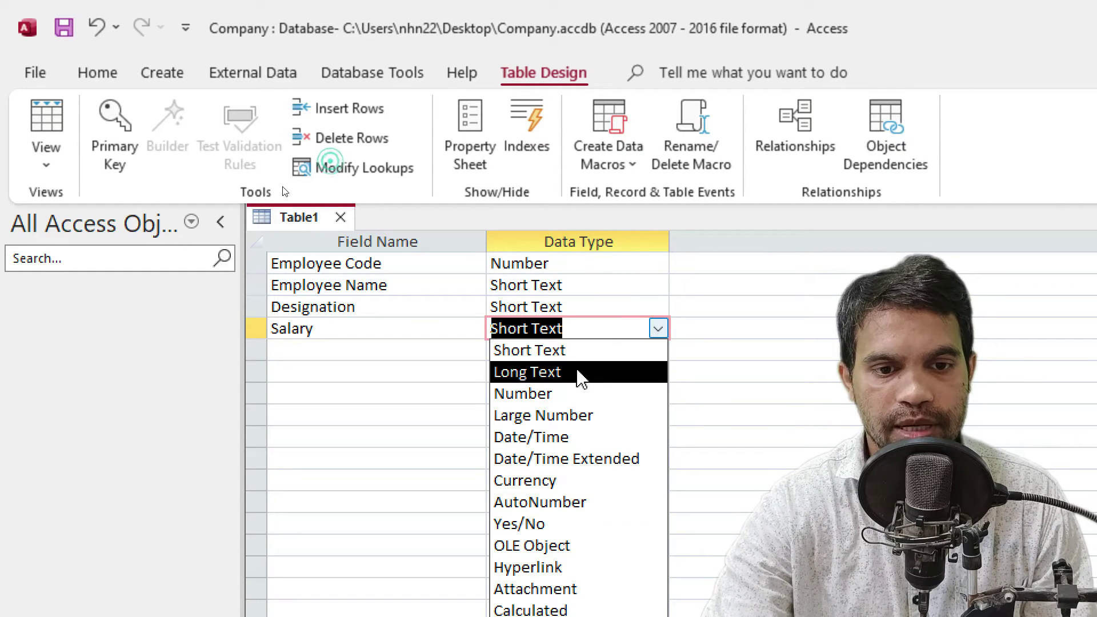
{"action": "left_click", "coordinate": [557, 394]}
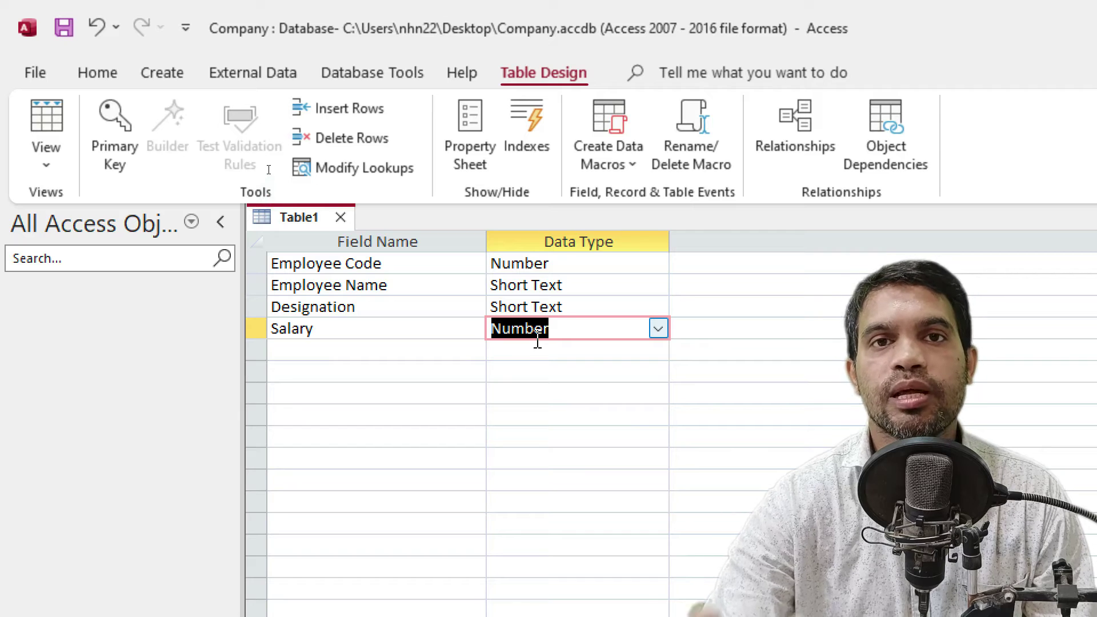
- Save the table as Employee Record and decline to create a primary key
{"action": "key", "text": "ctrl+s"}
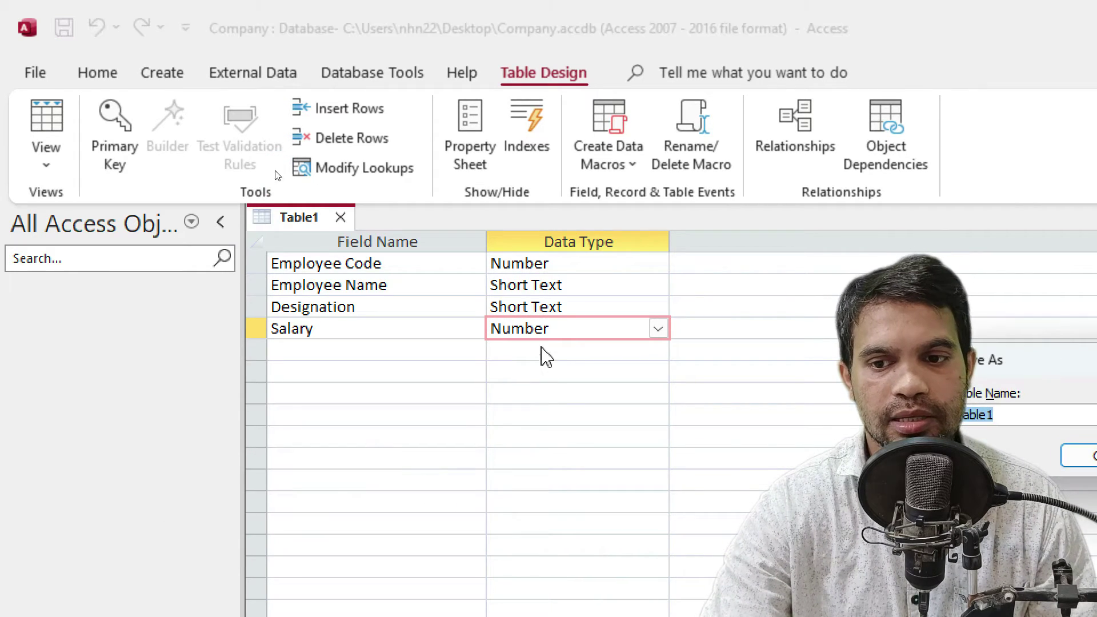
{"action": "left_click_drag", "start_coordinate": [972, 361], "coordinate": [346, 370]}
{"action": "left_click", "coordinate": [347, 418]}
{"action": "key", "text": "BackSpace"}
{"action": "key", "text": "BackSpace"}
{"action": "key", "text": "BackSpace"}
{"action": "key", "text": "BackSpace"}
{"action": "key", "text": "BackSpace"}
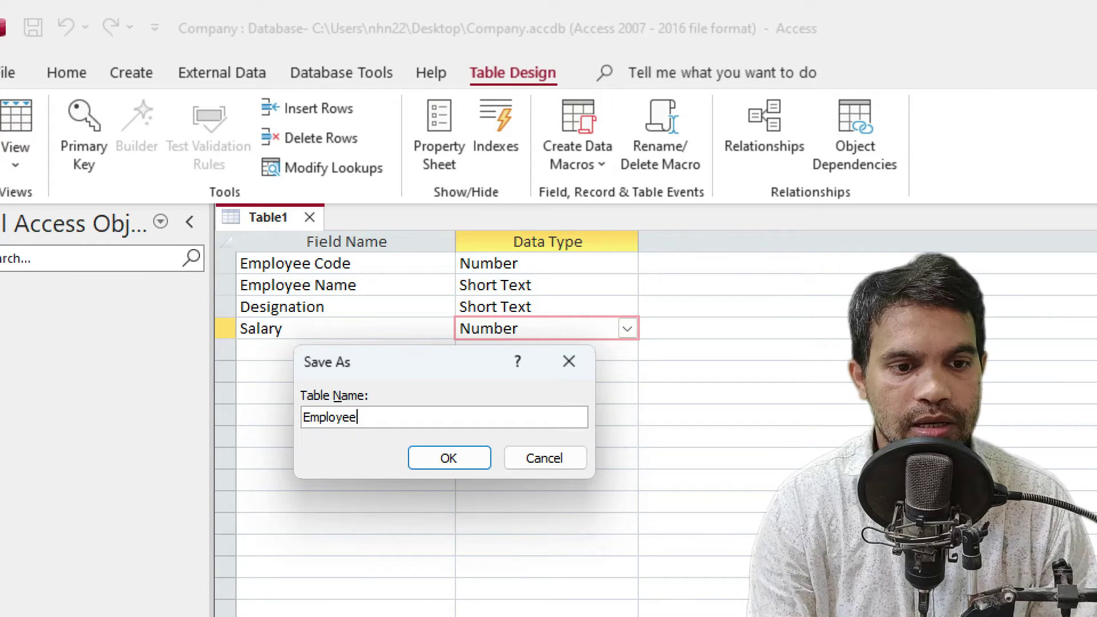
{"action": "type", "text": "Employee Record"}
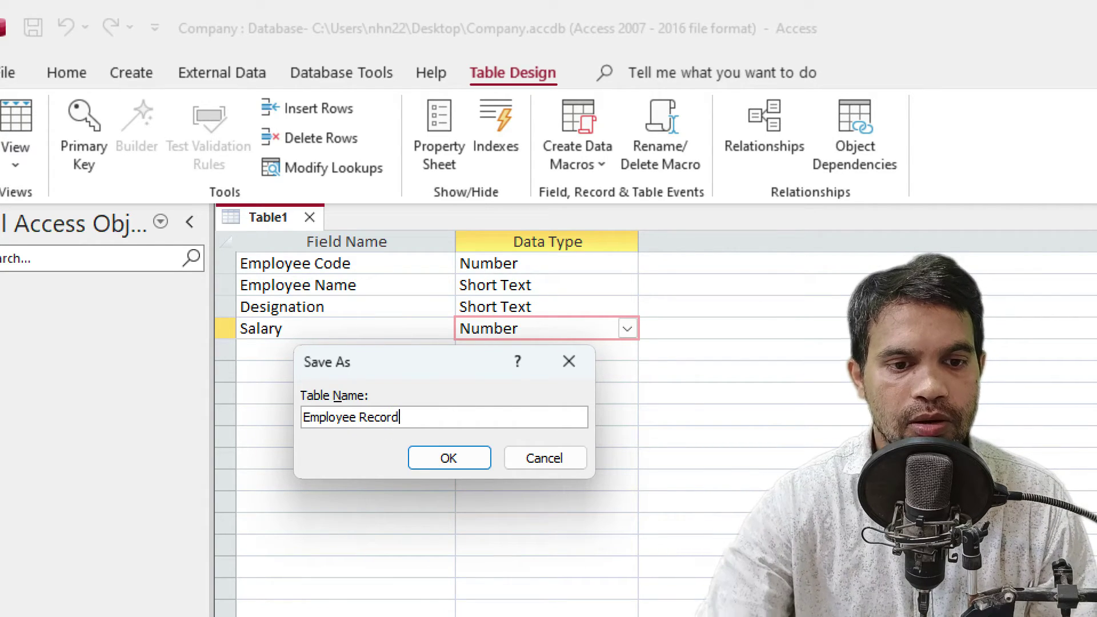
{"action": "left_click", "coordinate": [449, 458]}
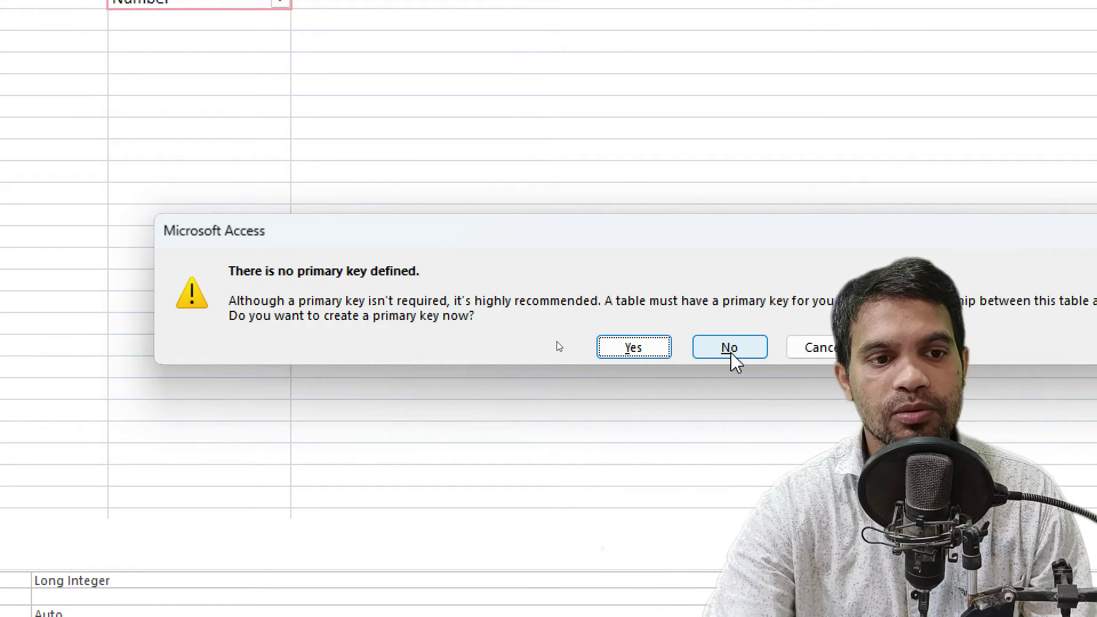
{"action": "left_click", "coordinate": [731, 350]}
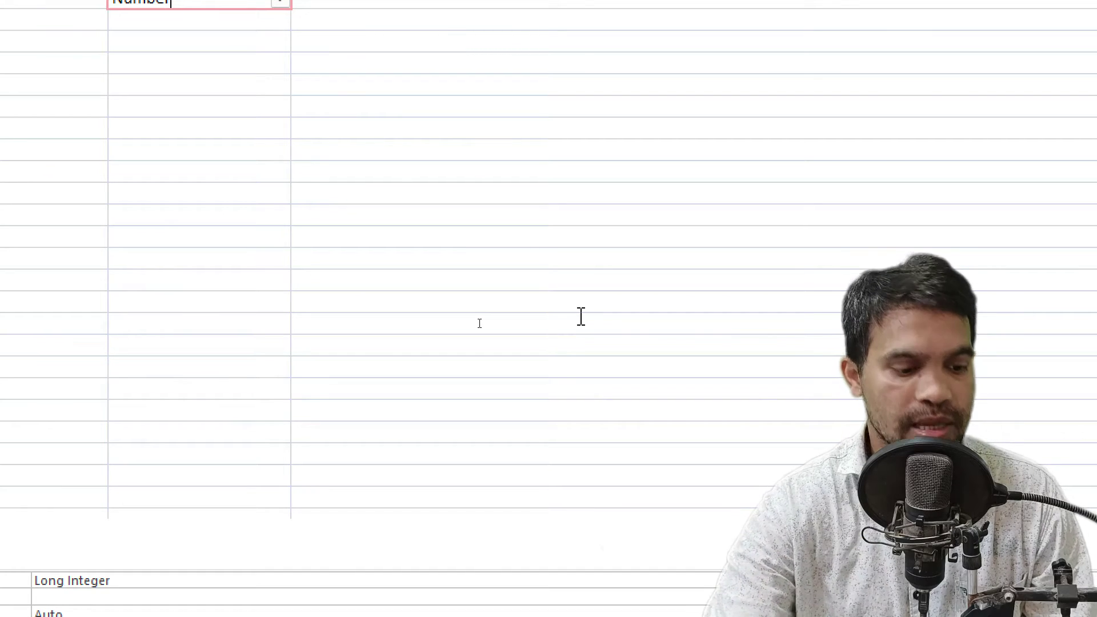
- Close the Employee Record table's design and open the table in Datasheet view
{"action": "key", "text": "alt"}
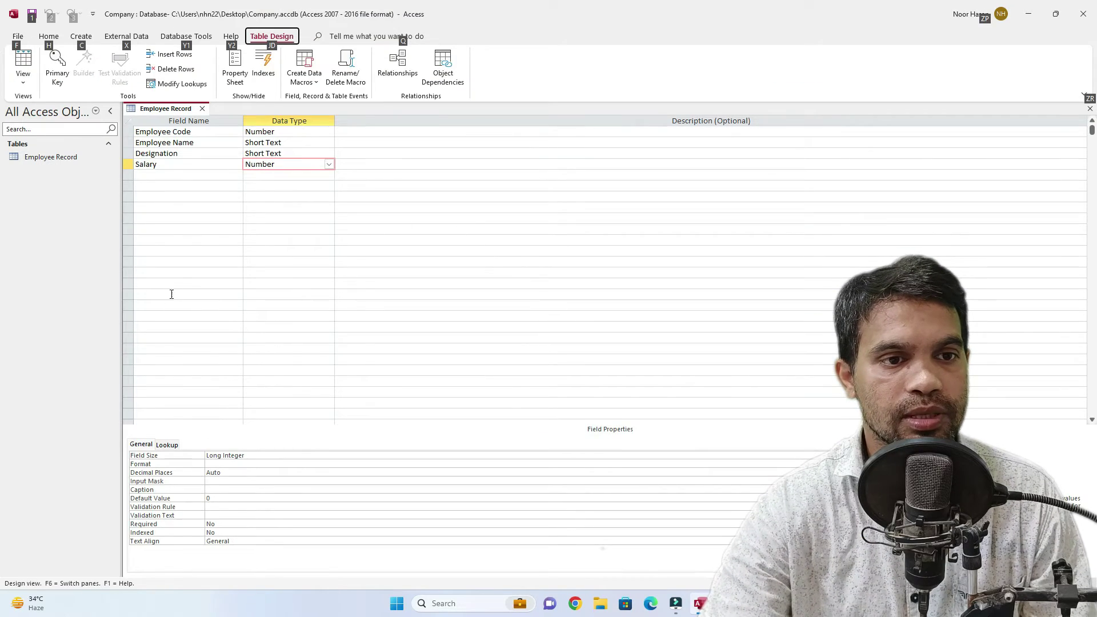
{"action": "left_click", "coordinate": [304, 215]}
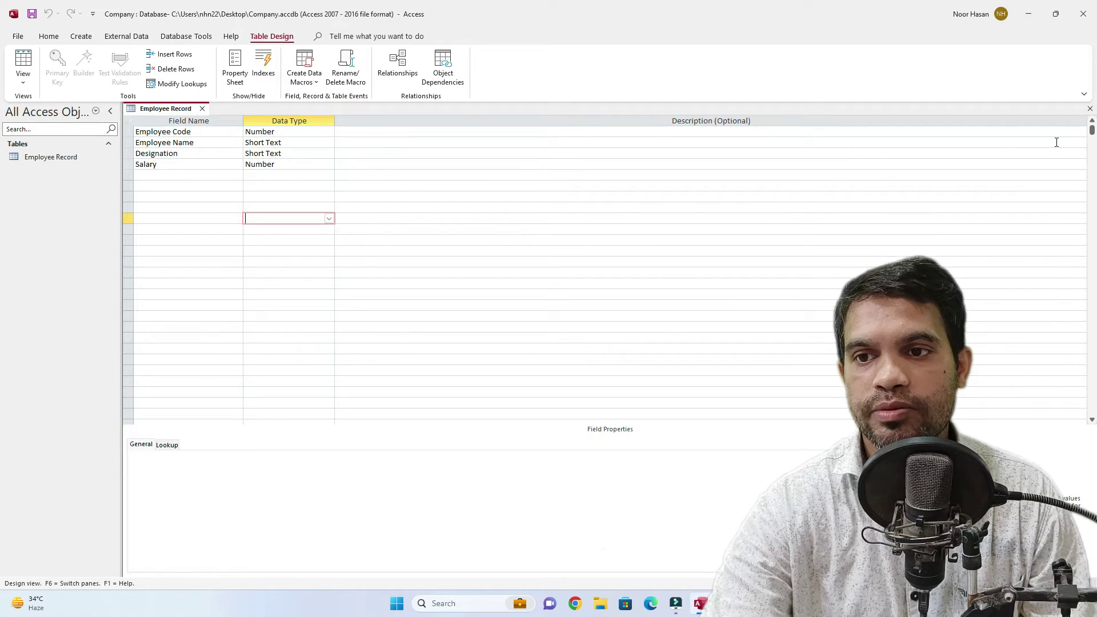
{"action": "left_click", "coordinate": [1091, 109]}
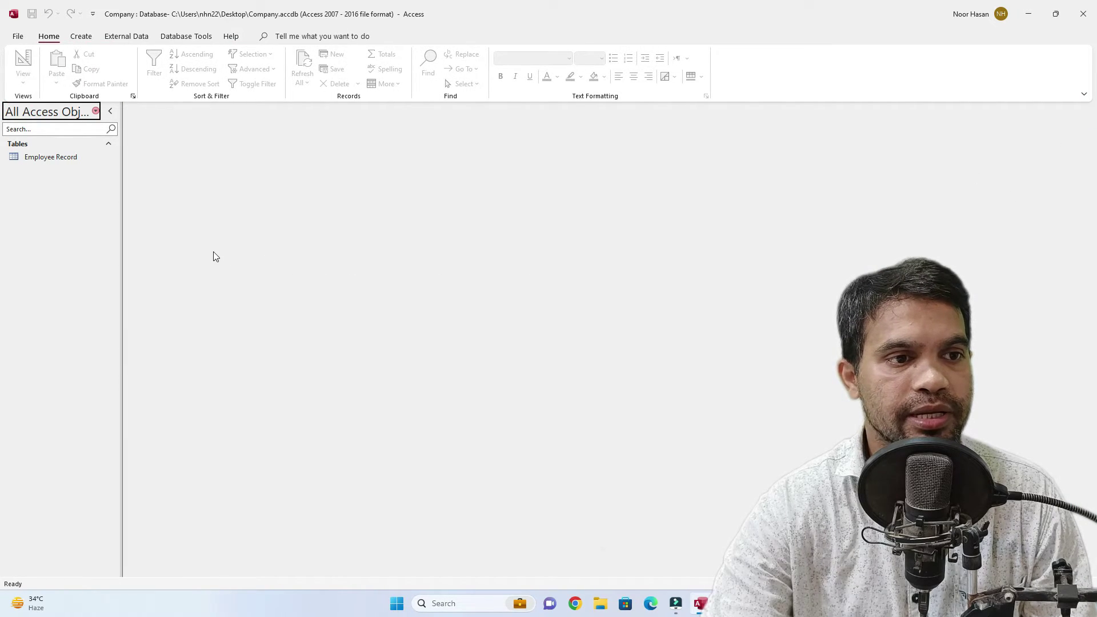
{"action": "key", "text": "alt"}
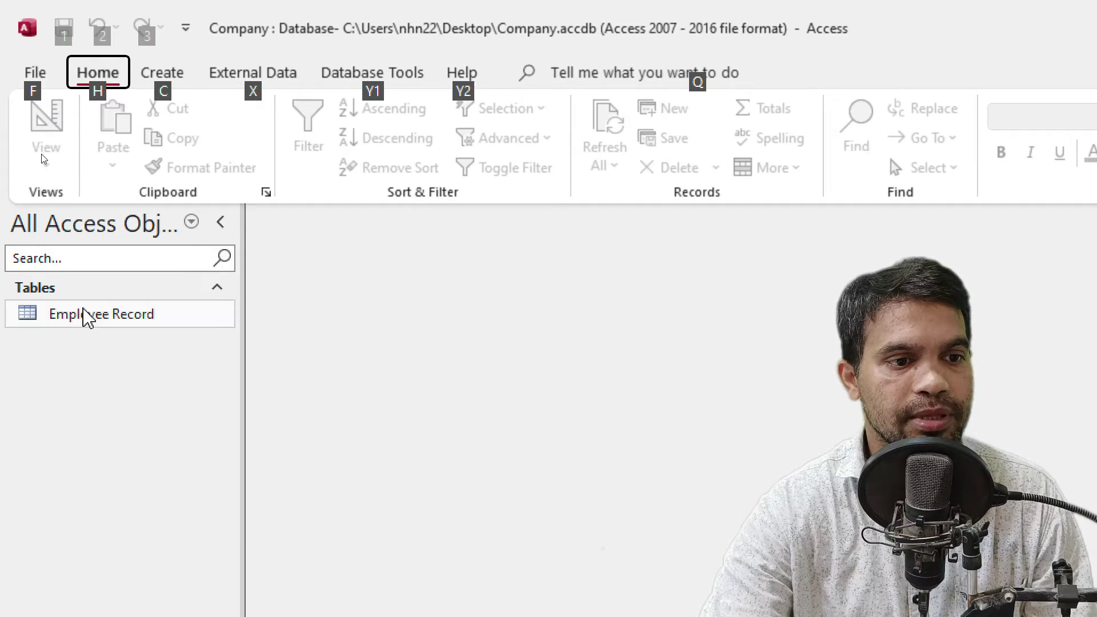
{"action": "double_click", "coordinate": [88, 316]}
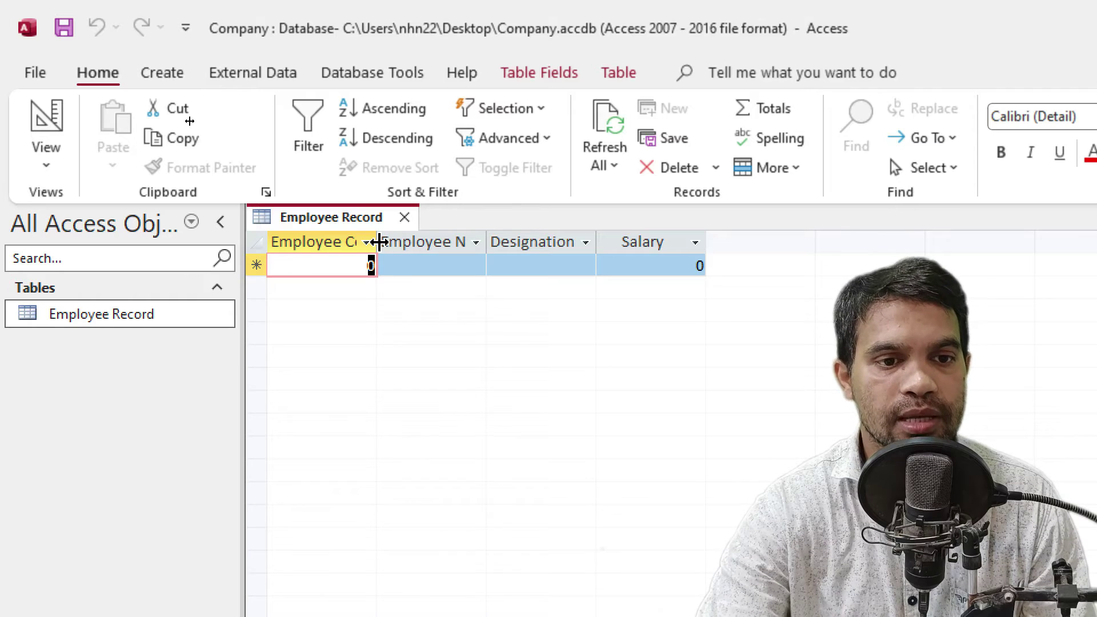
- Fit the Employee Code, Employee Name and Designation column widths to their headings
{"action": "double_click", "coordinate": [378, 242]}
{"action": "left_click", "coordinate": [521, 245]}
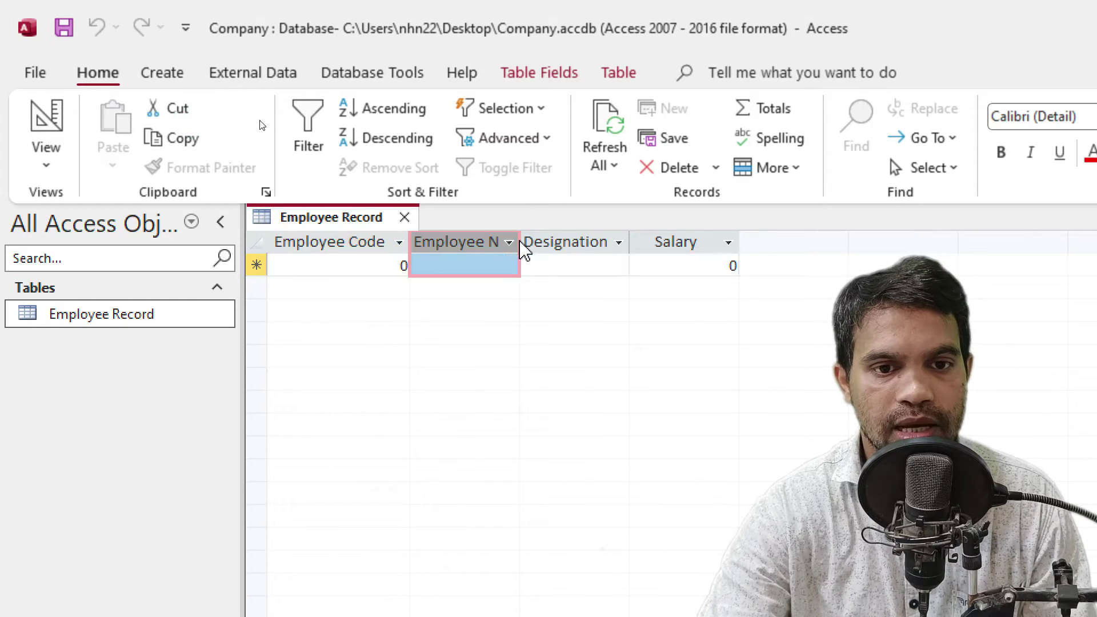
{"action": "double_click", "coordinate": [521, 245]}
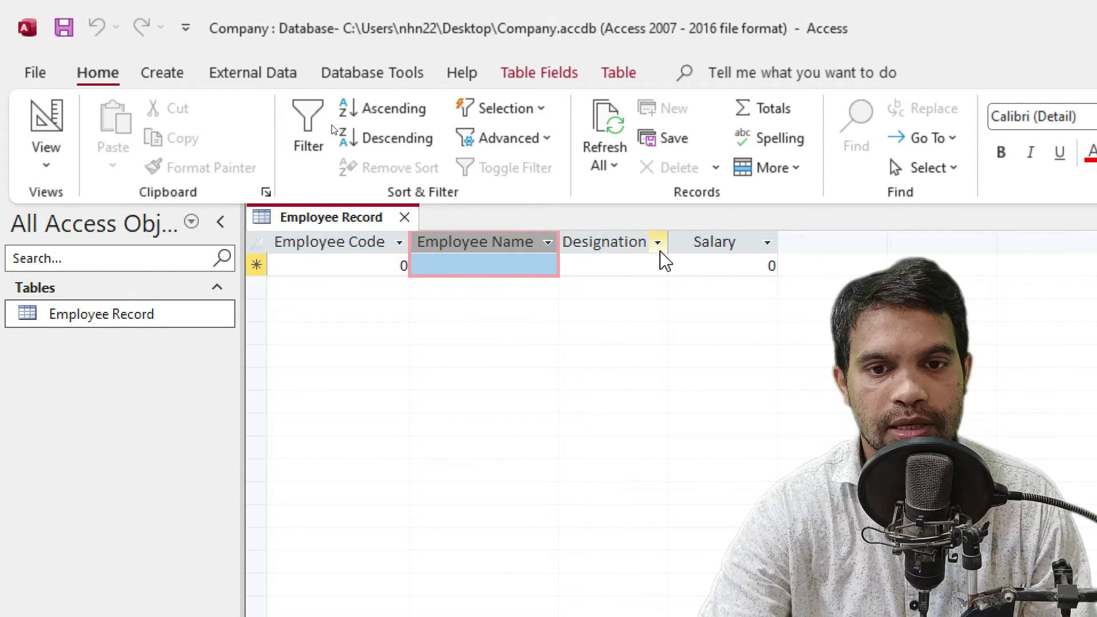
{"action": "double_click", "coordinate": [668, 243]}
- Enter 101 as the Employee Code of the first record
{"action": "left_click", "coordinate": [383, 266]}
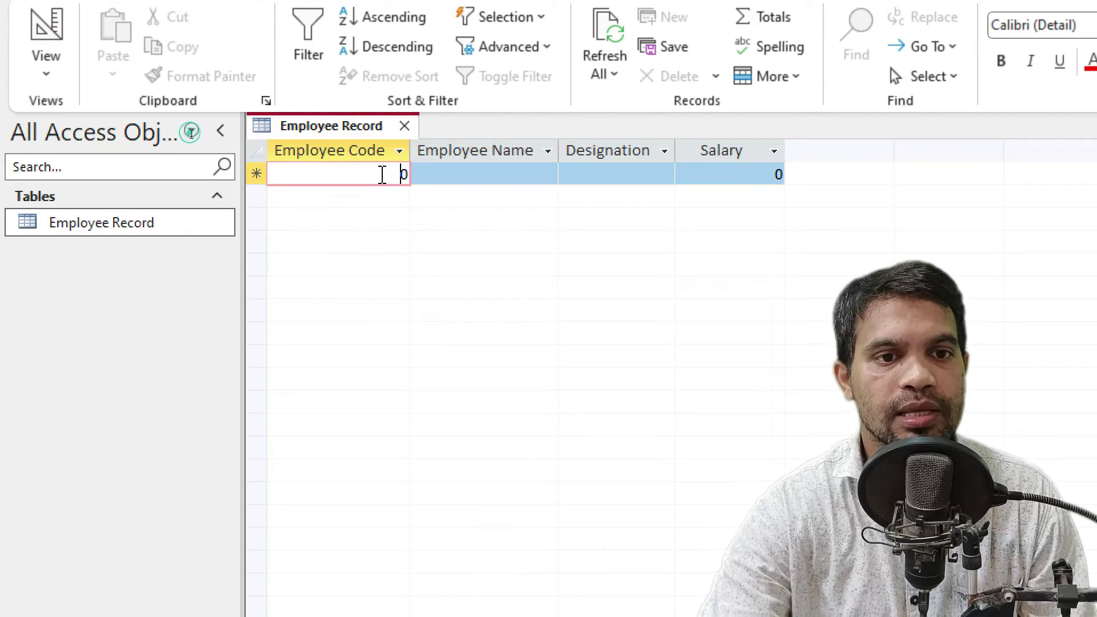
{"action": "type", "text": "101"}
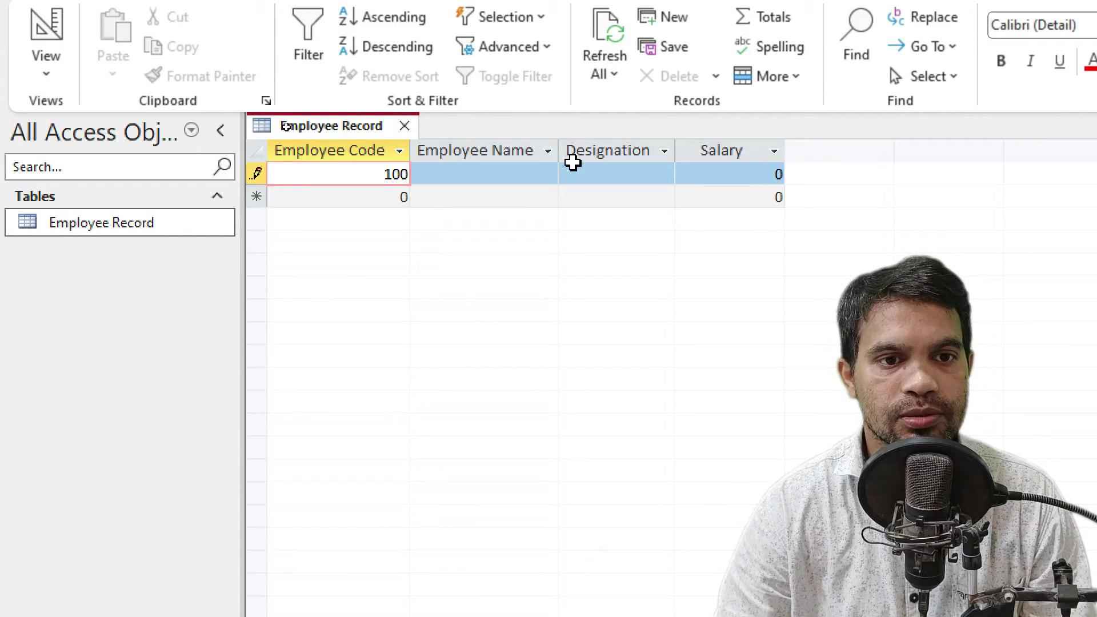
{"action": "key", "text": "BackSpace"}
{"action": "key", "text": "BackSpace"}
{"action": "key", "text": "BackSpace"}
{"action": "key", "text": "Delete"}
{"action": "type", "text": "101"}
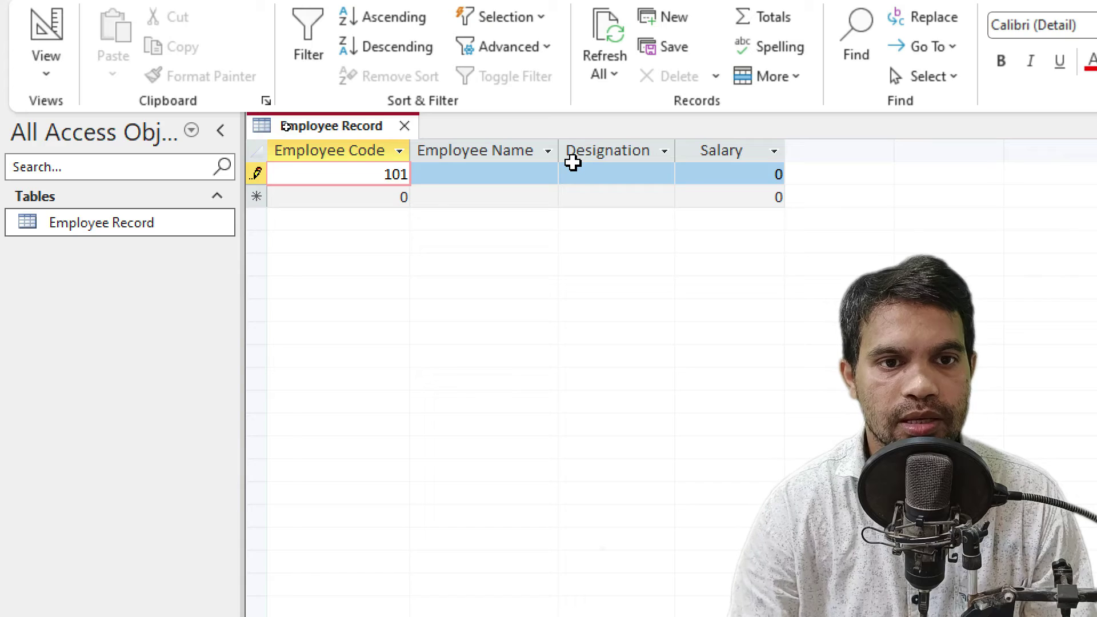
{"action": "key", "text": "Tab"}
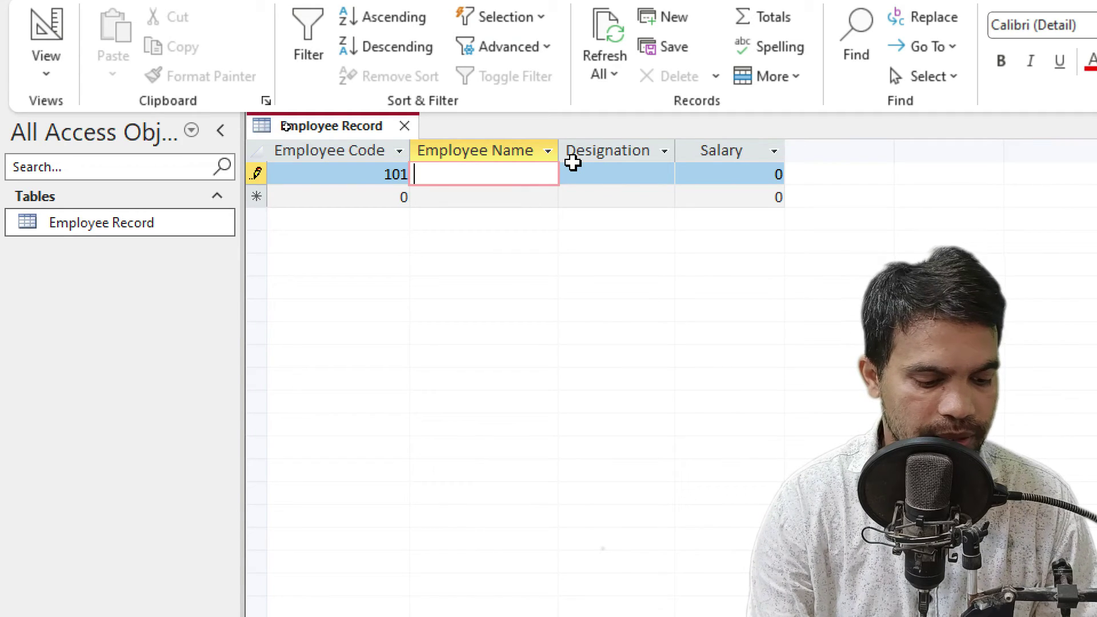
- Complete the first record with the employee's full name, the designation Manager and a salary of 45000
{"action": "type", "text": "Deepak K"}
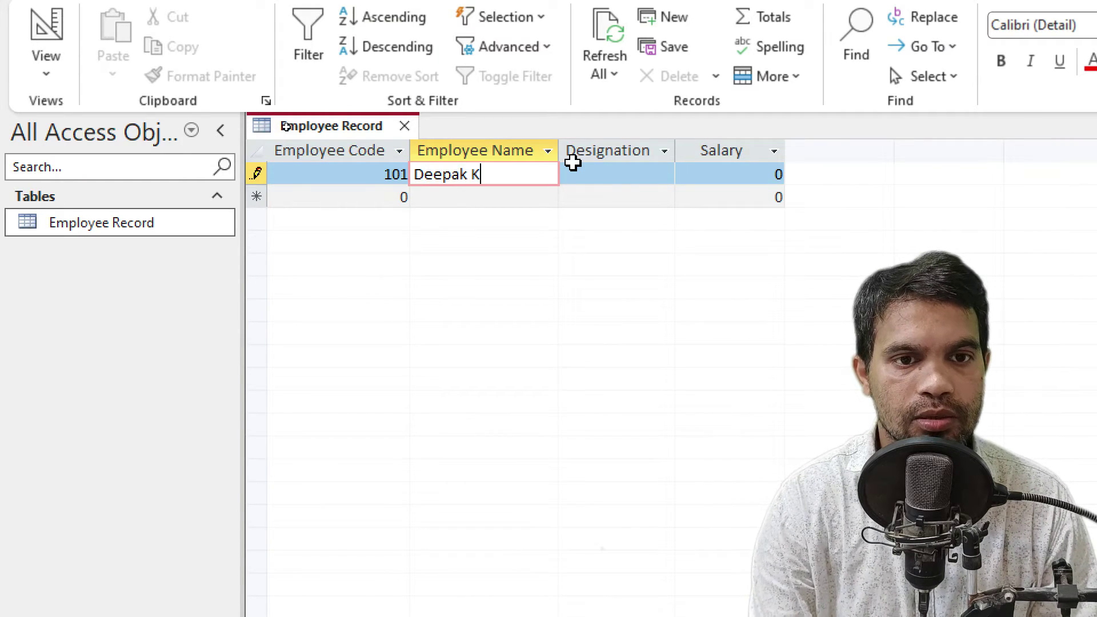
{"action": "type", "text": "umar"}
{"action": "key", "text": "Tab"}
{"action": "type", "text": "M"}
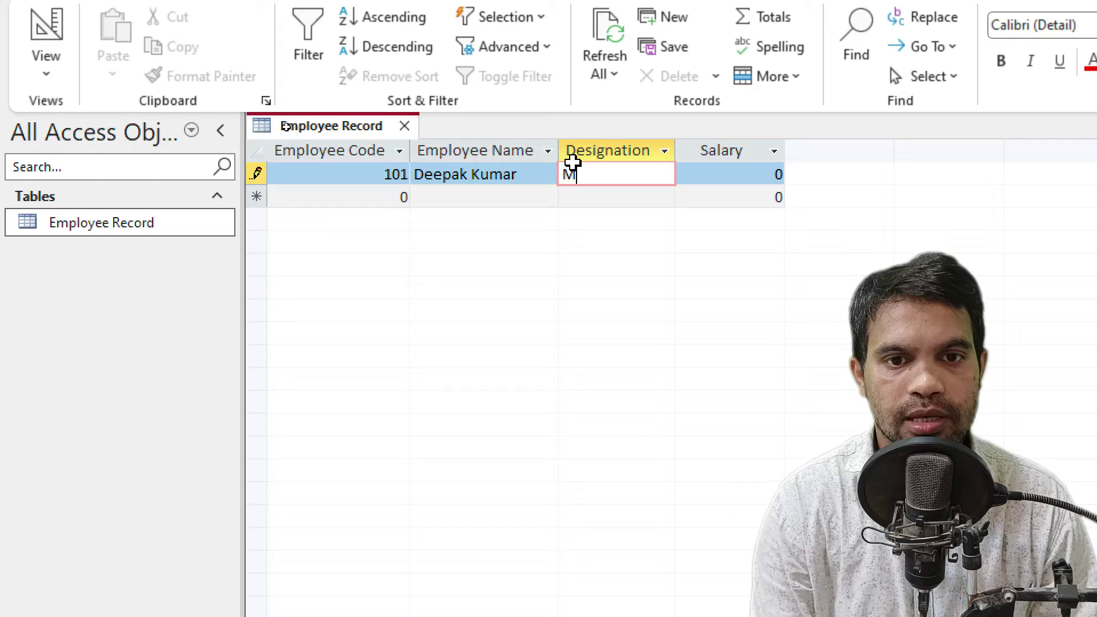
{"action": "type", "text": "anager"}
{"action": "key", "text": "Tab"}
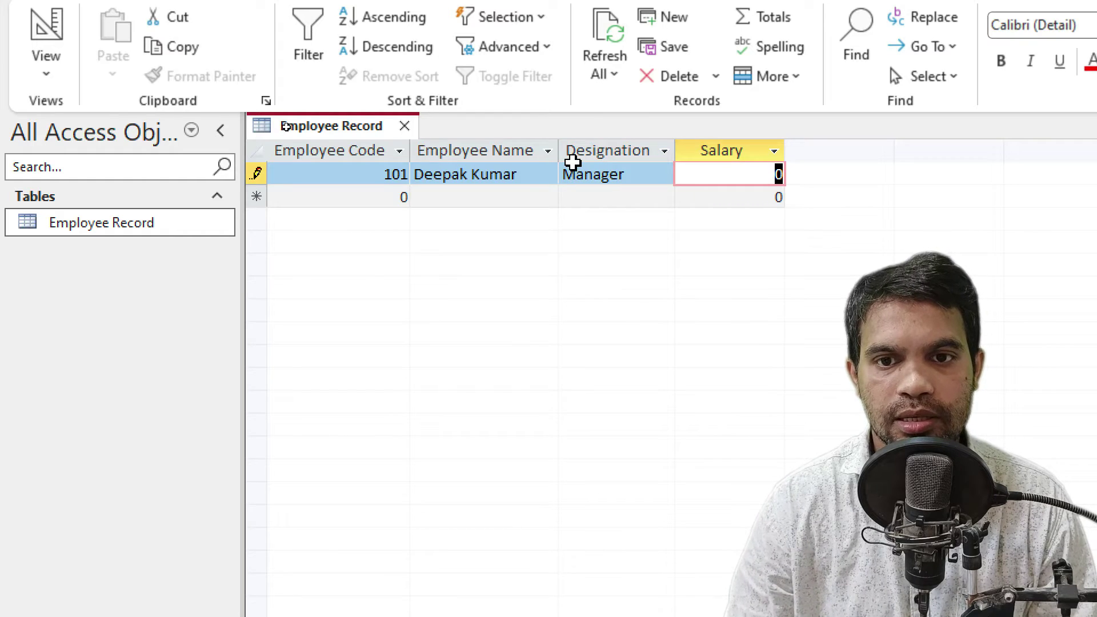
{"action": "type", "text": "45000"}
{"action": "key", "text": "Tab"}
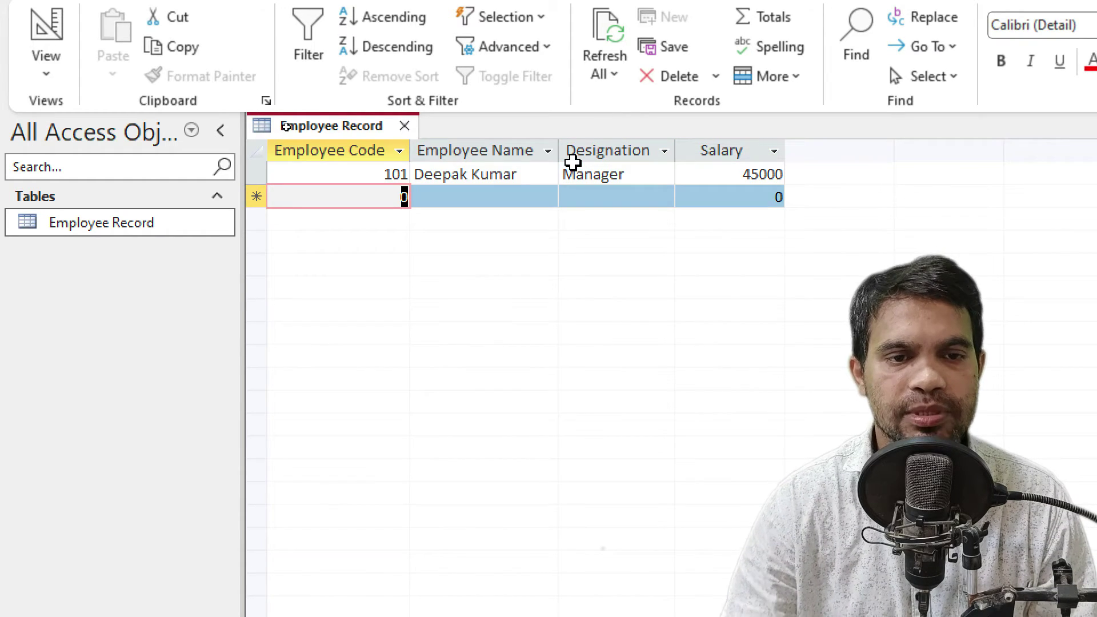
- Add a second record with employee code 102, the employee's full name, the designation Supervisor and a salary of 40000
{"action": "type", "text": "10"}
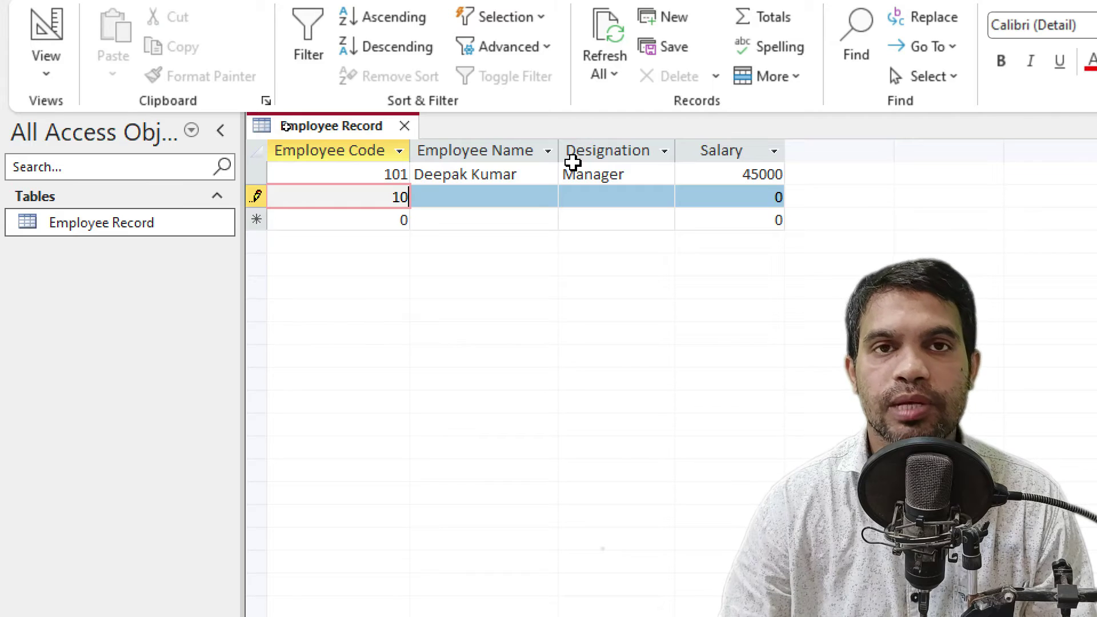
{"action": "type", "text": "2"}
{"action": "key", "text": "Tab"}
{"action": "type", "text": "Ar"}
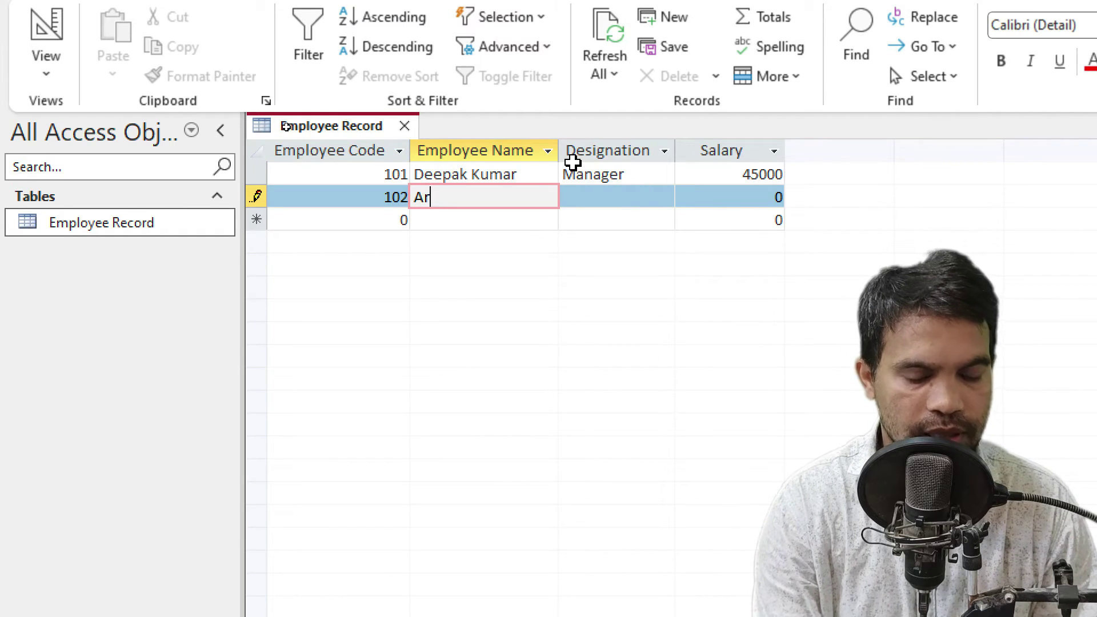
{"action": "type", "text": "un Kumar"}
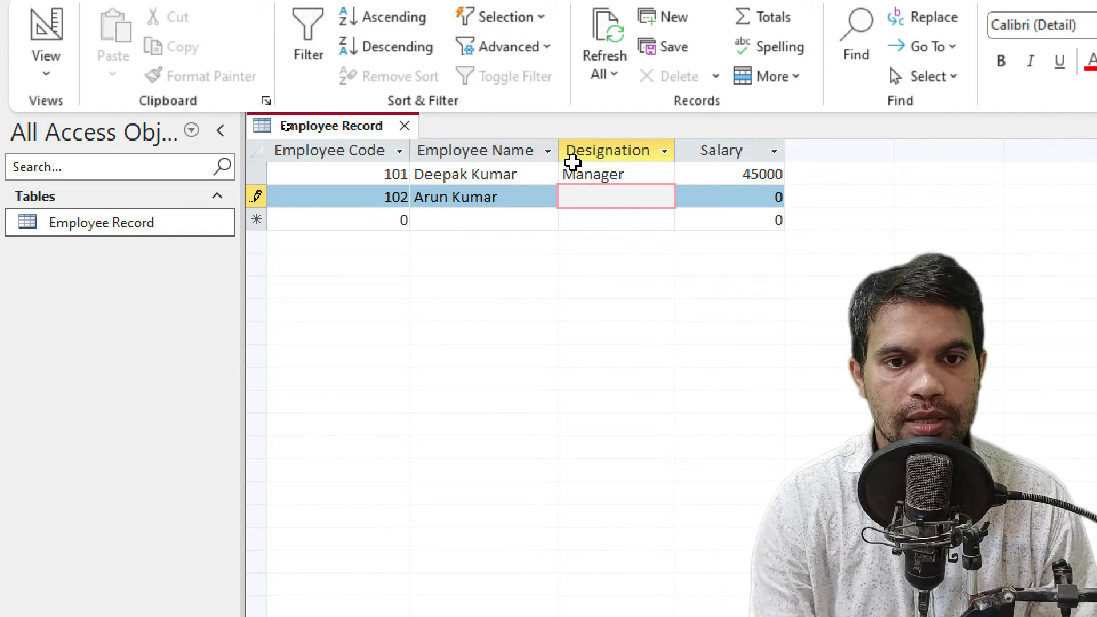
{"action": "type", "text": "Supervisor"}
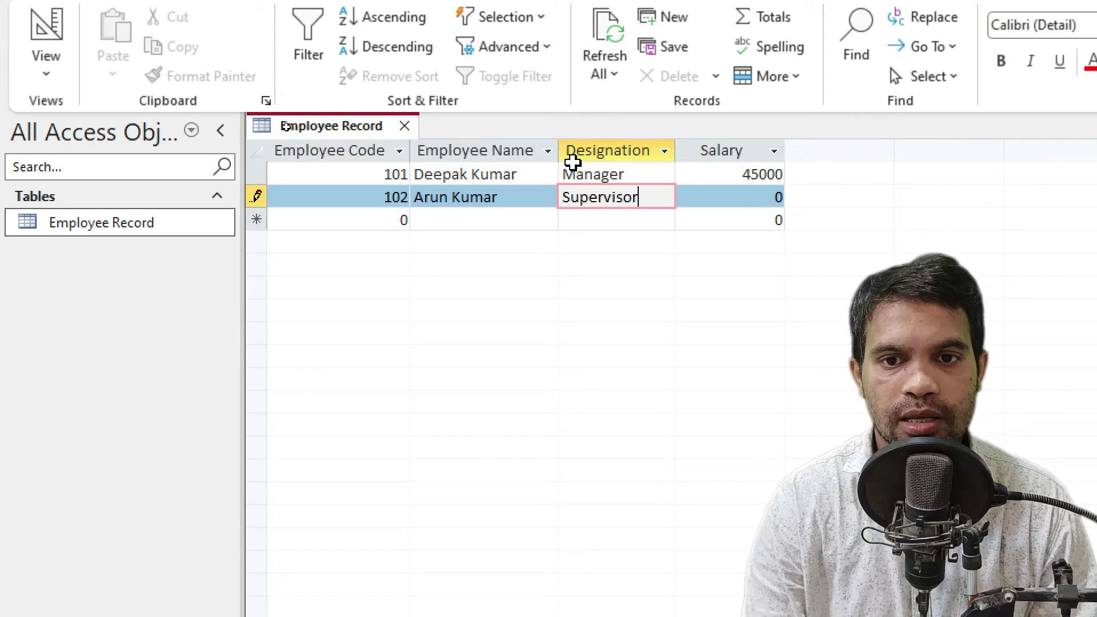
{"action": "key", "text": "Tab"}
{"action": "type", "text": "40000"}
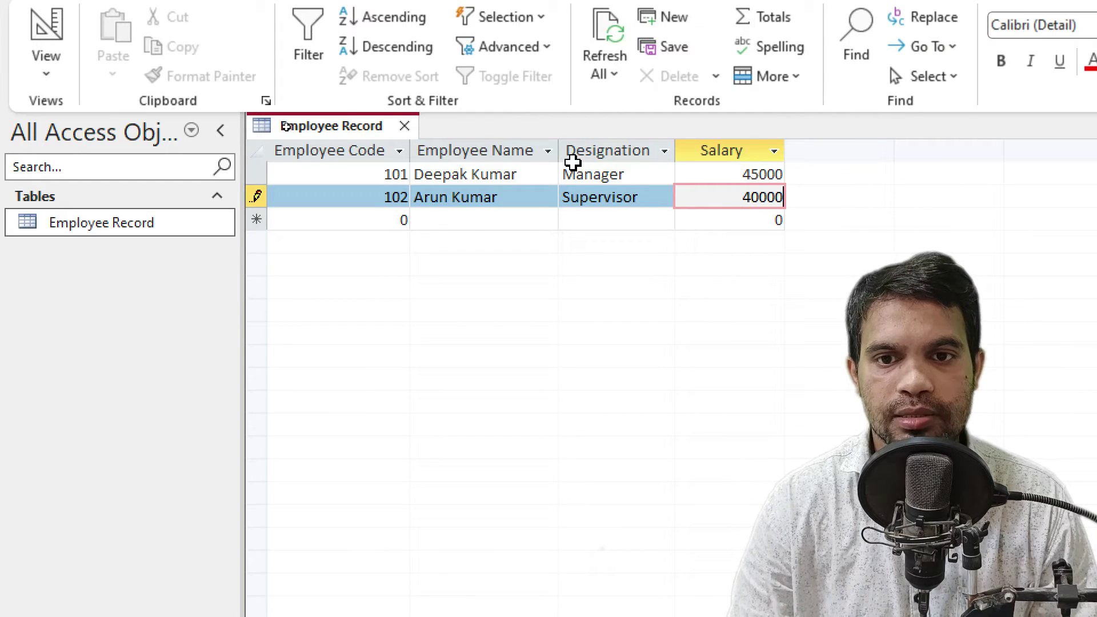
{"action": "key", "text": "Tab"}
- Add a third record with employee code 103, the employee's full name, the designation Accountant and a salary of 35000
{"action": "type", "text": "103"}
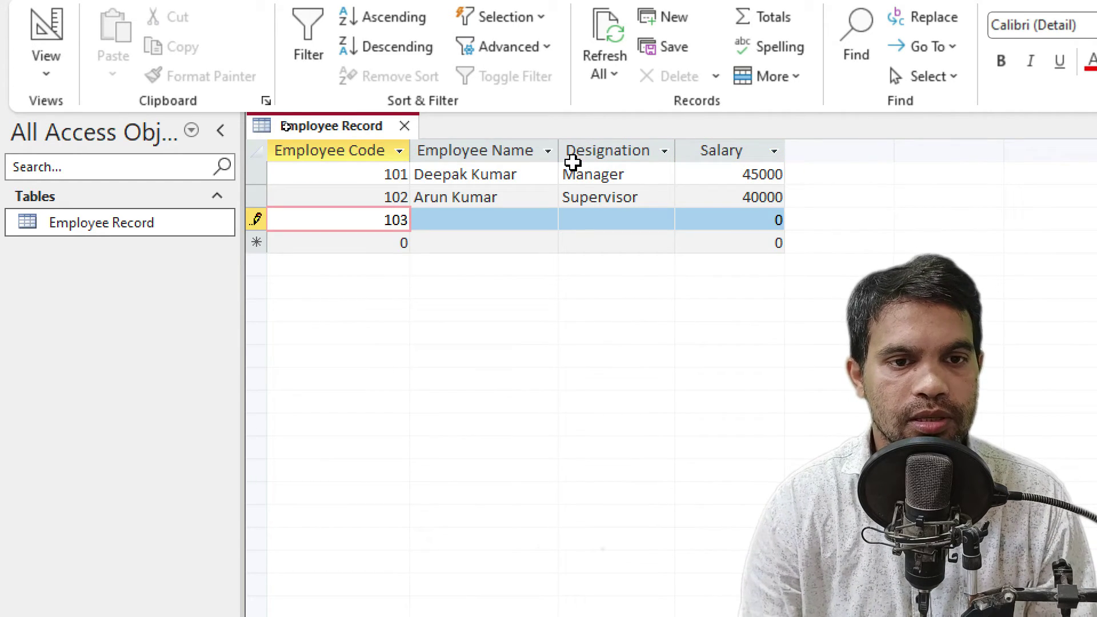
{"action": "key", "text": "Tab"}
{"action": "type", "text": "Mo"}
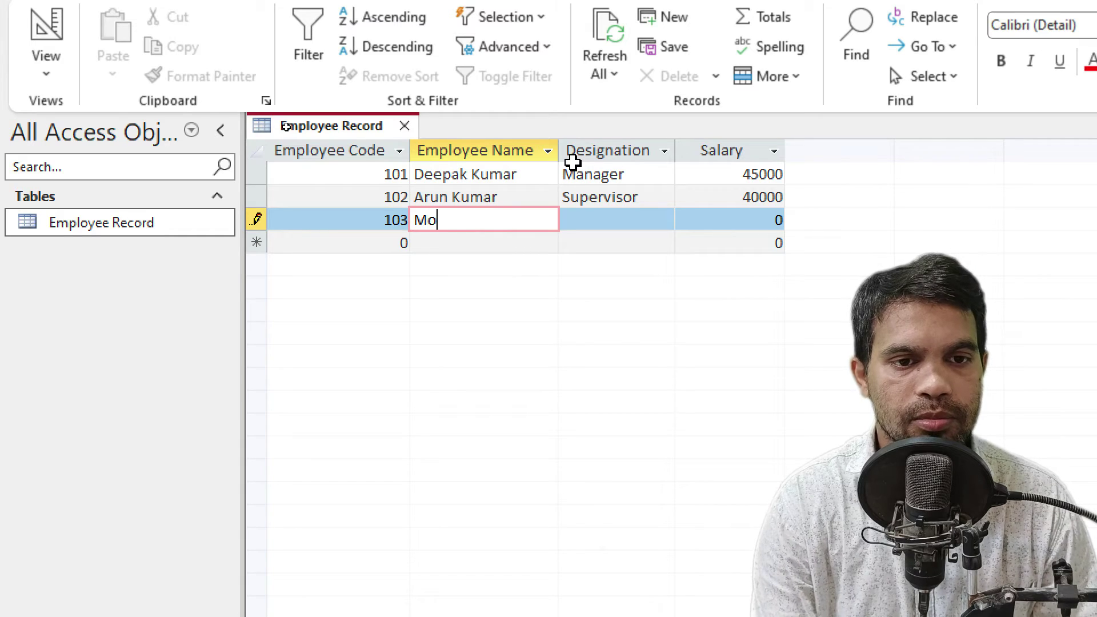
{"action": "type", "text": "han La"}
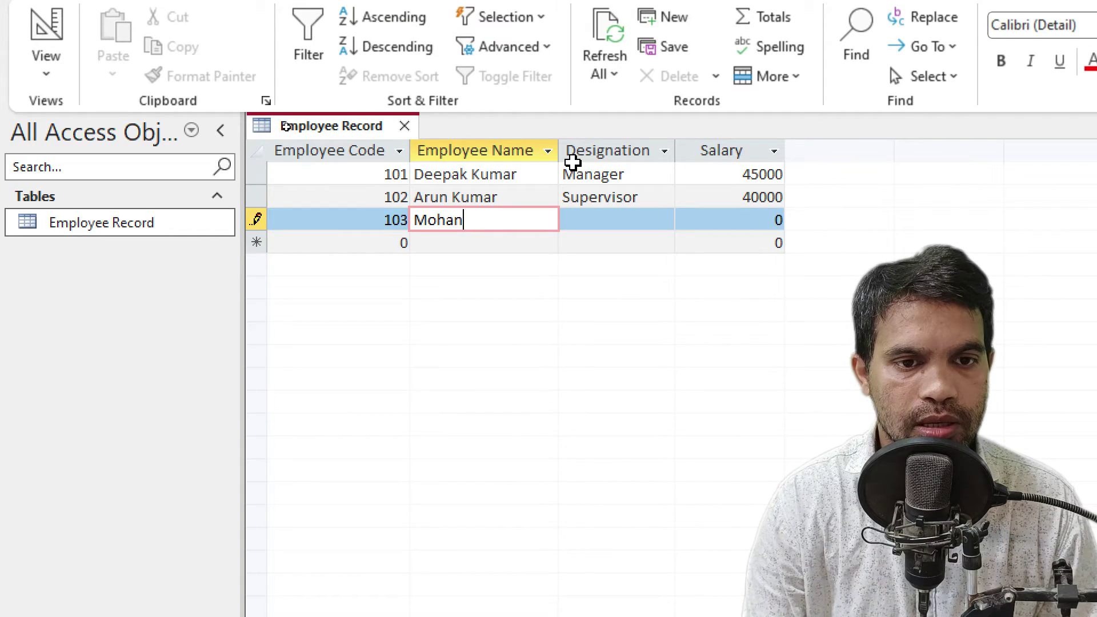
{"action": "type", "text": "l"}
{"action": "key", "text": "Tab"}
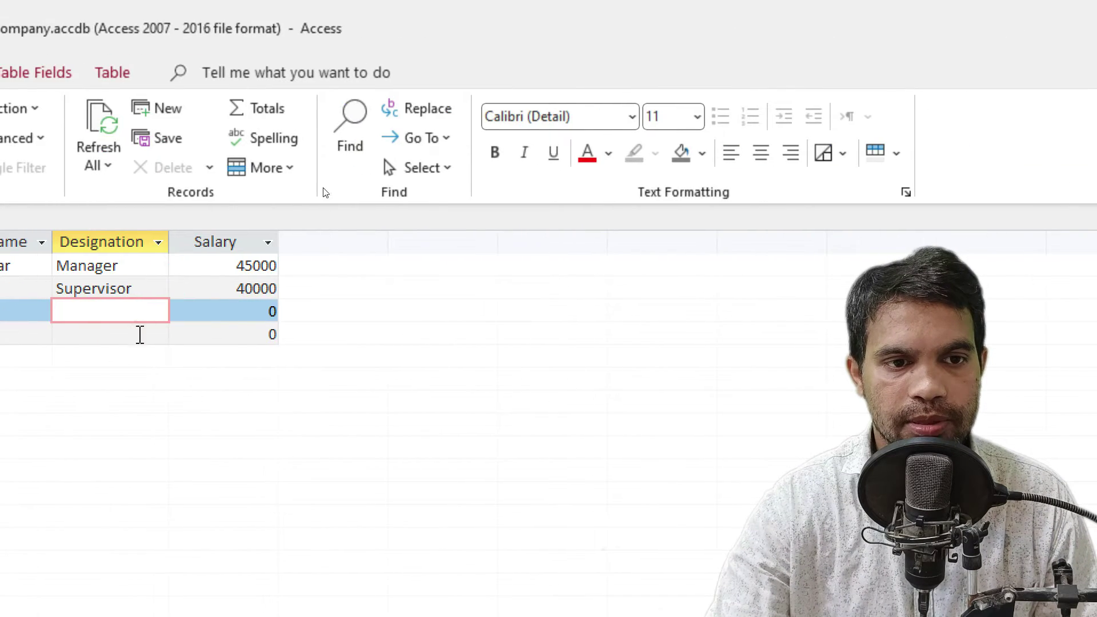
{"action": "type", "text": "A"}
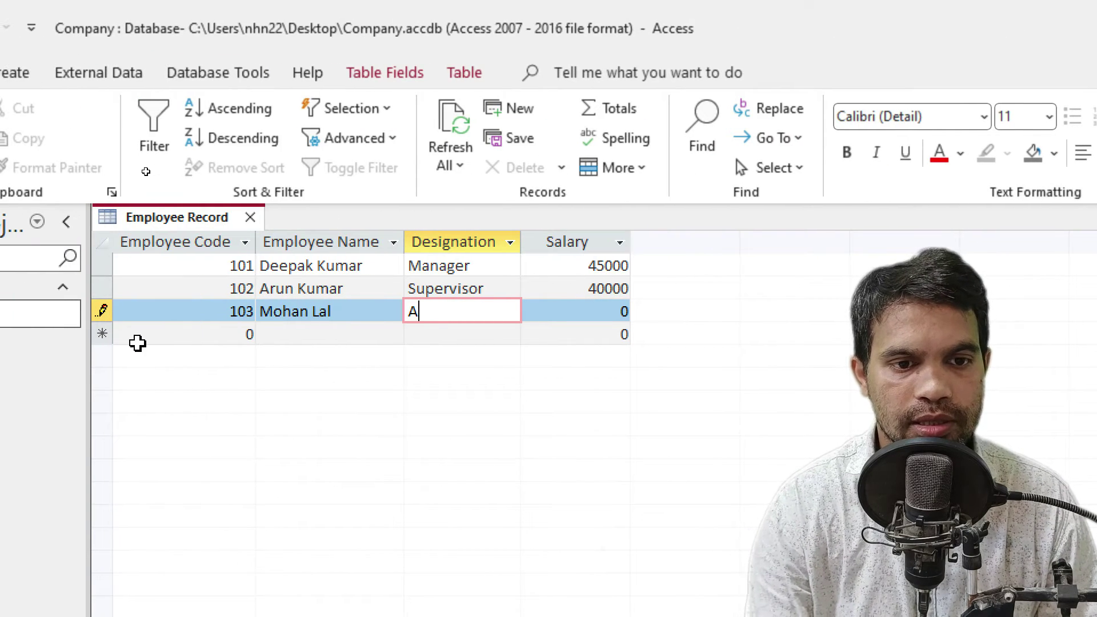
{"action": "type", "text": "ccountant"}
{"action": "key", "text": "Tab"}
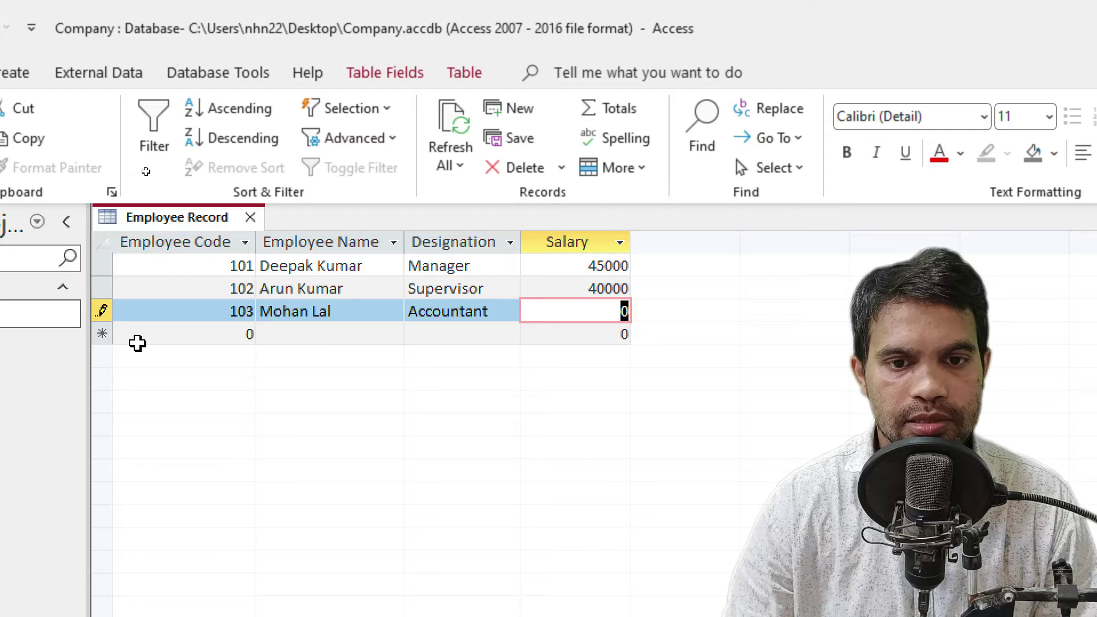
{"action": "type", "text": "35000"}
{"action": "key", "text": "Tab"}
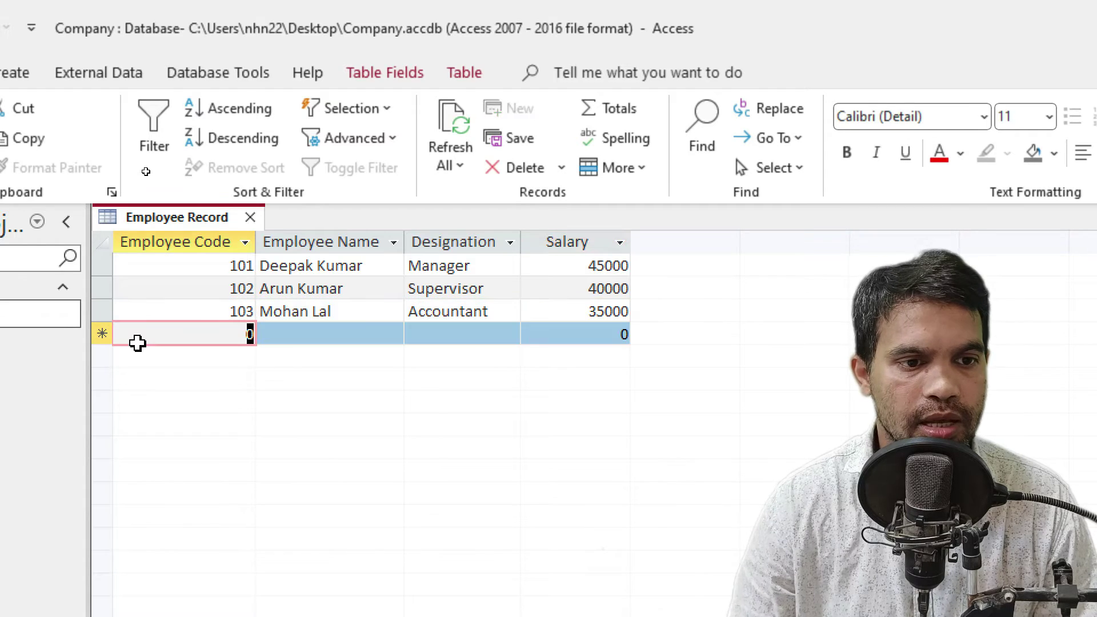
- Add a fourth record with employee code 104, the employee's full name, the designation Guard and a salary of 22000
{"action": "type", "text": "104"}
{"action": "key", "text": "Tab"}
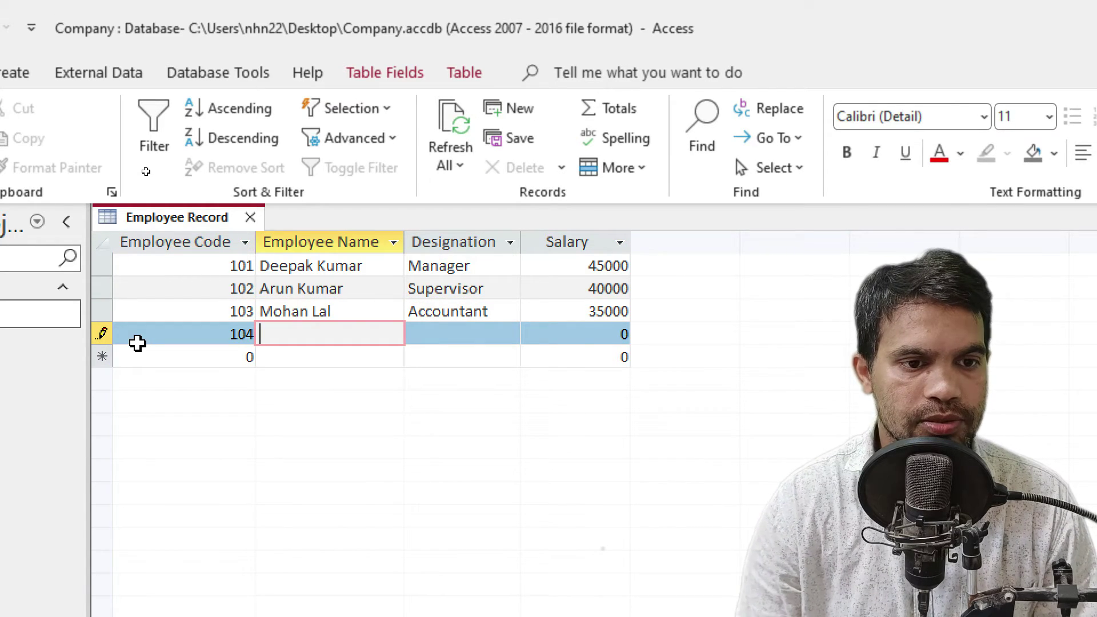
{"action": "type", "text": "Pradeep"}
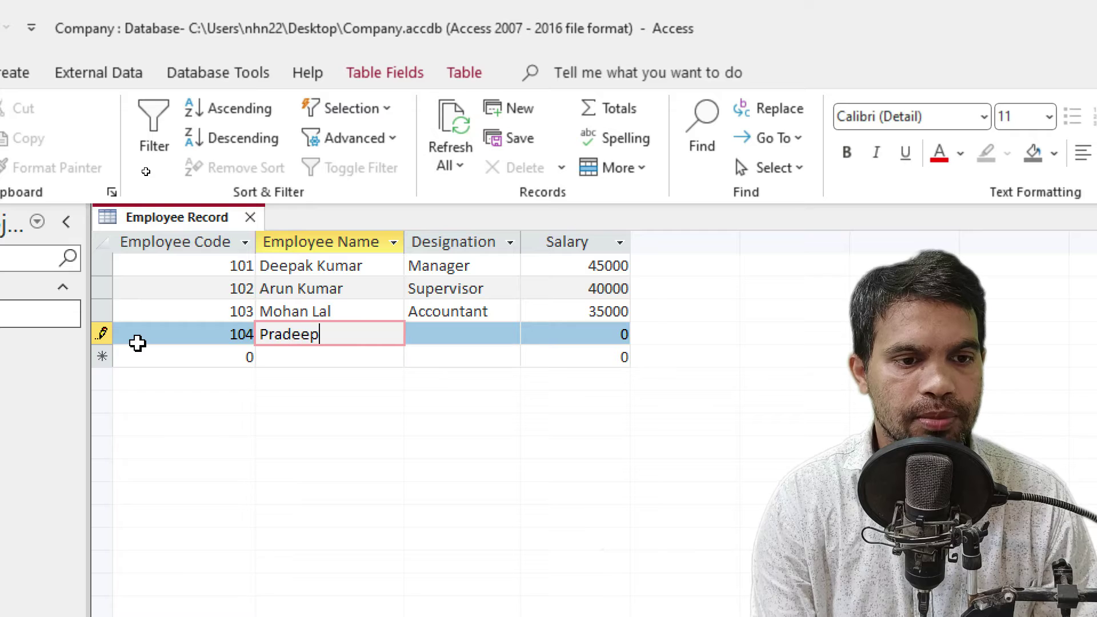
{"action": "type", "text": " Kumar"}
{"action": "key", "text": "Tab"}
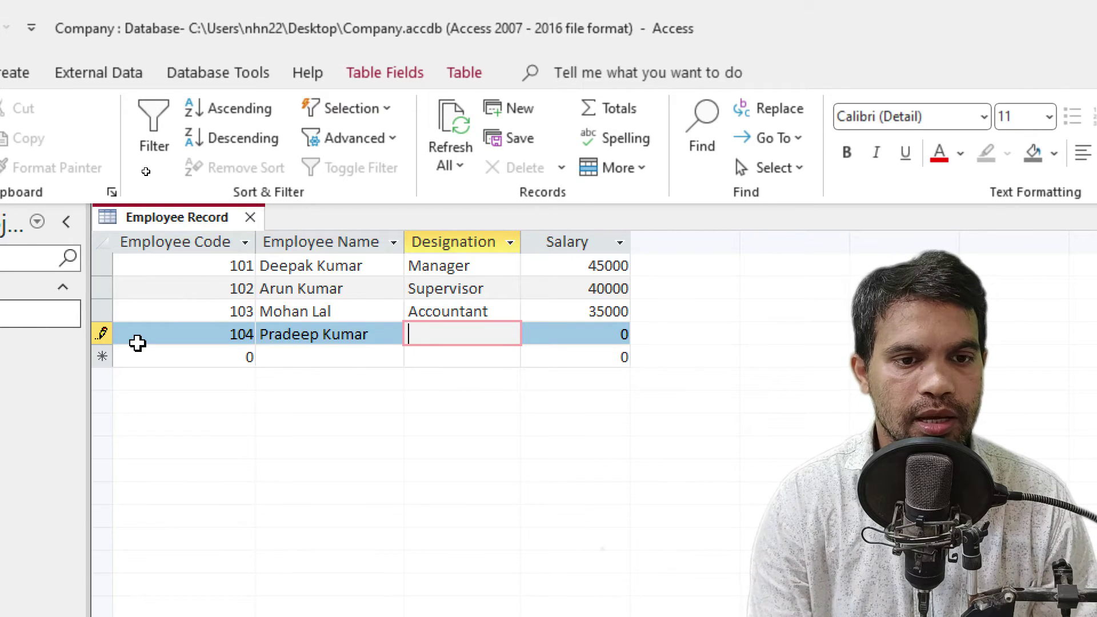
{"action": "type", "text": "Guard"}
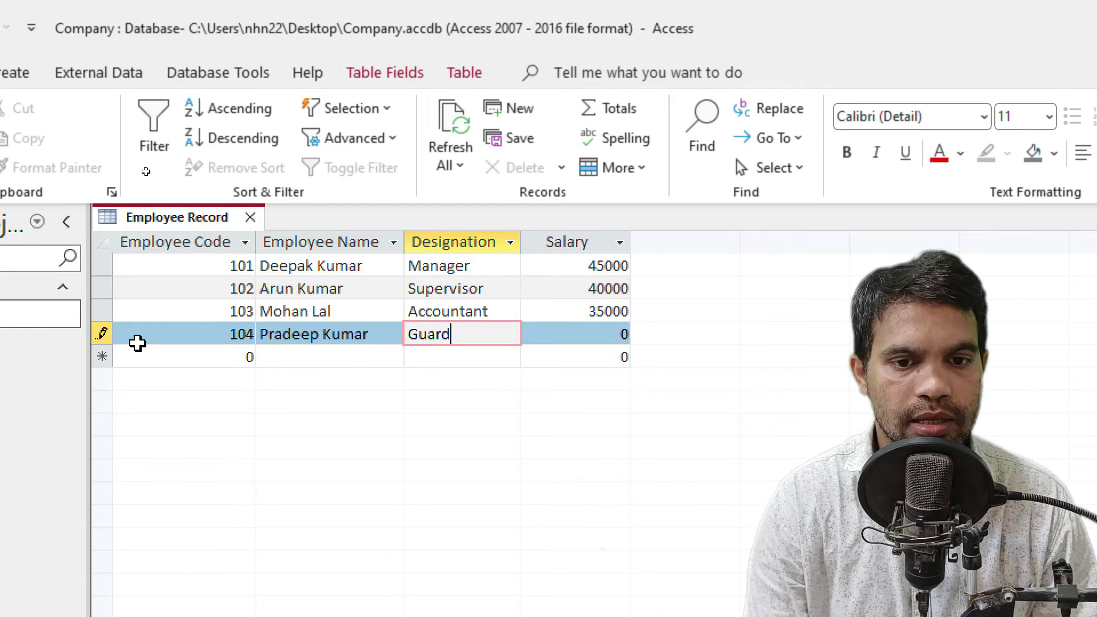
{"action": "key", "text": "Tab"}
{"action": "type", "text": "1"}
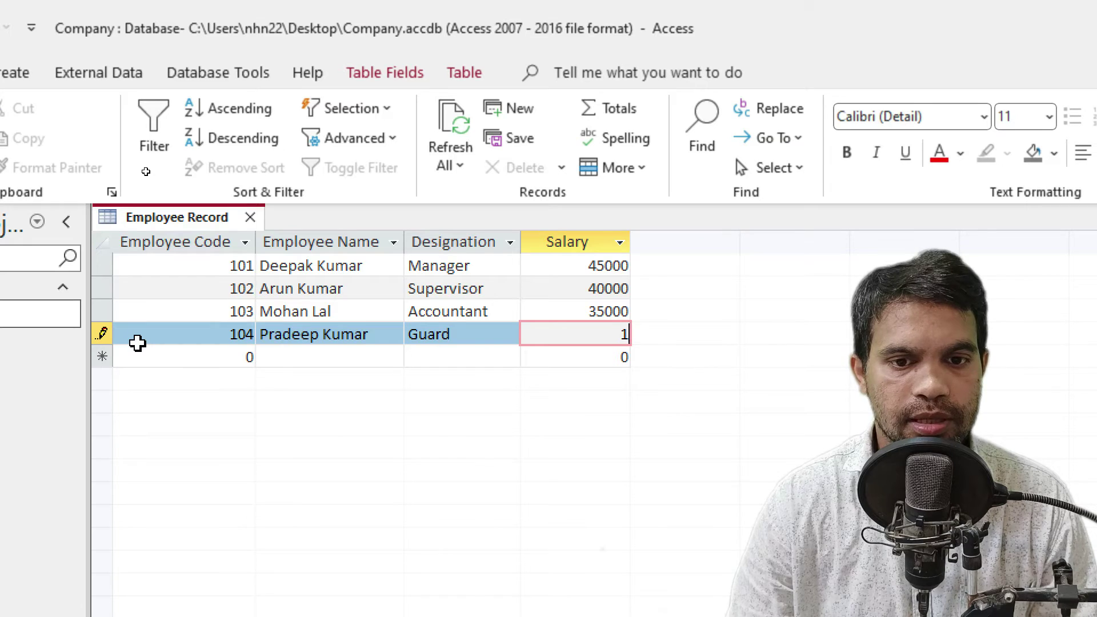
{"action": "type", "text": "20000"}
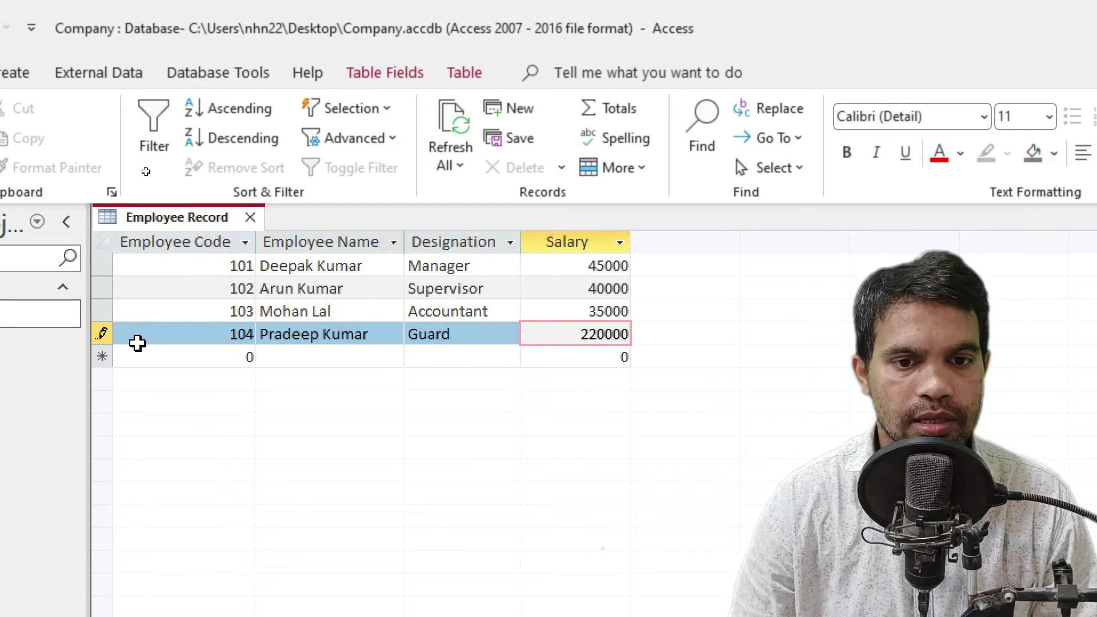
{"action": "key", "text": "BackSpace"}
{"action": "key", "text": "Tab"}
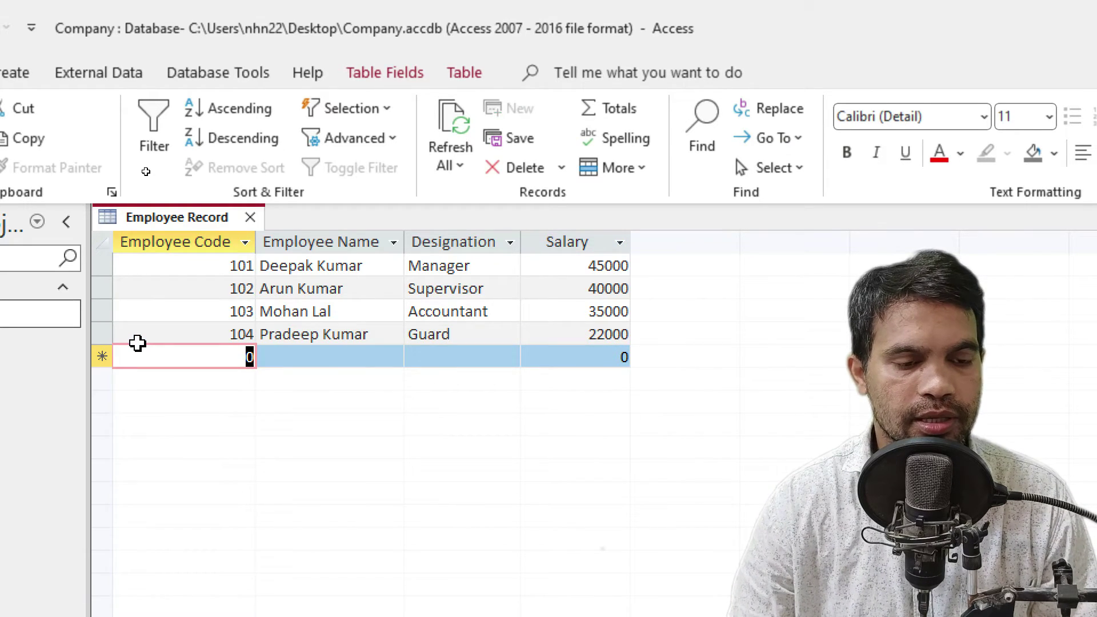
- Add a fifth record with employee code 105, the employee's full name, the designation Helper and a salary of 15000
{"action": "type", "text": "105"}
{"action": "key", "text": "Tab"}
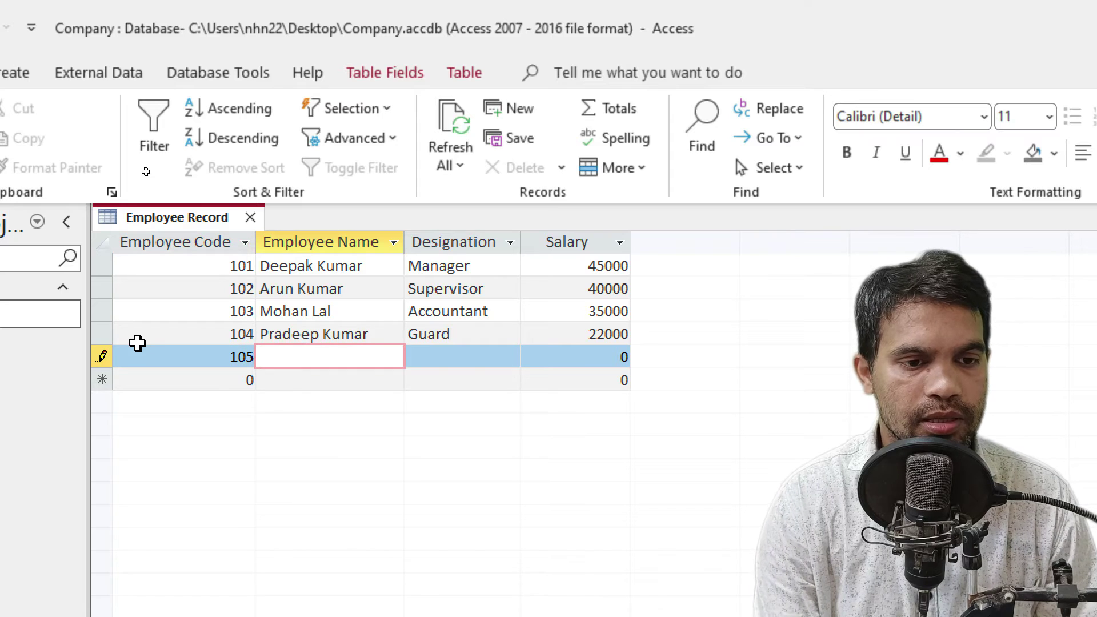
{"action": "type", "text": "Manish K"}
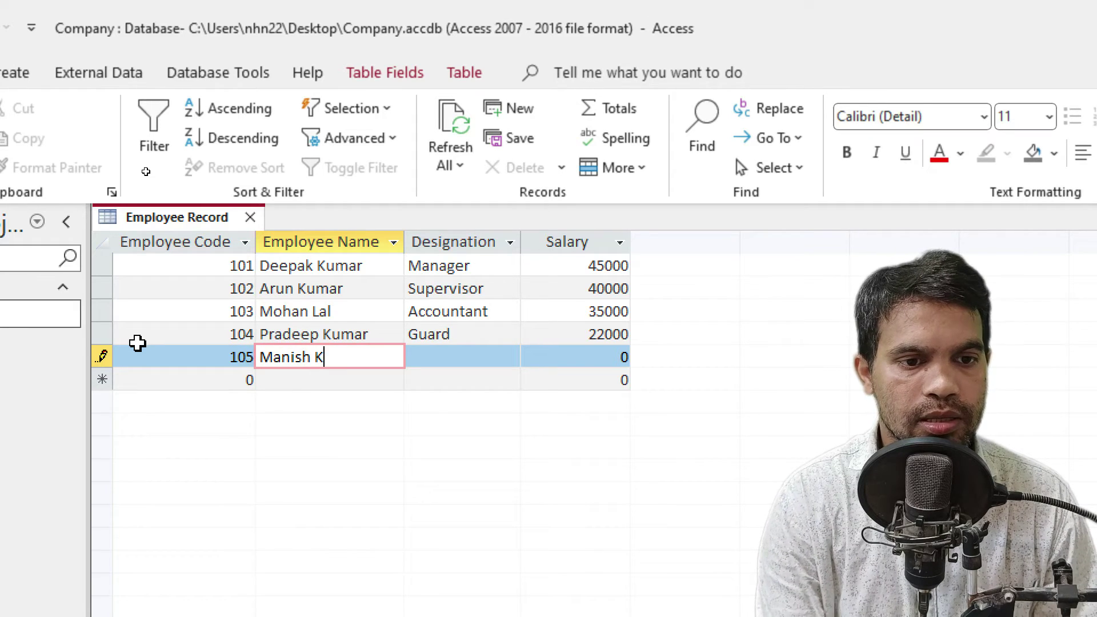
{"action": "type", "text": "umar"}
{"action": "key", "text": "Tab"}
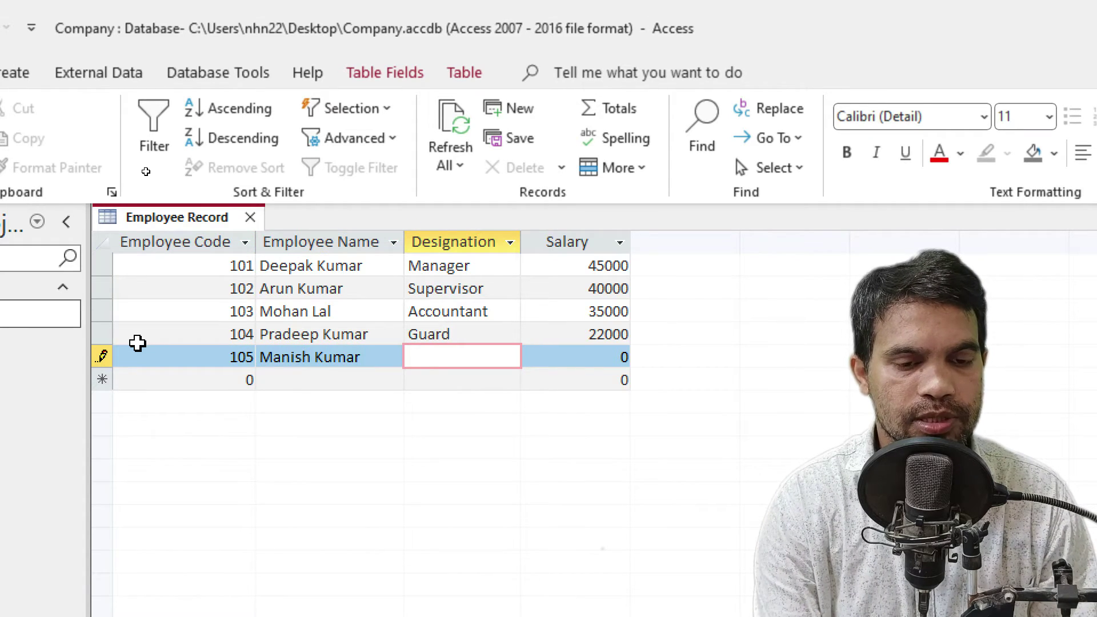
{"action": "type", "text": "Ge"}
{"action": "key", "text": "BackSpace"}
{"action": "key", "text": "BackSpace"}
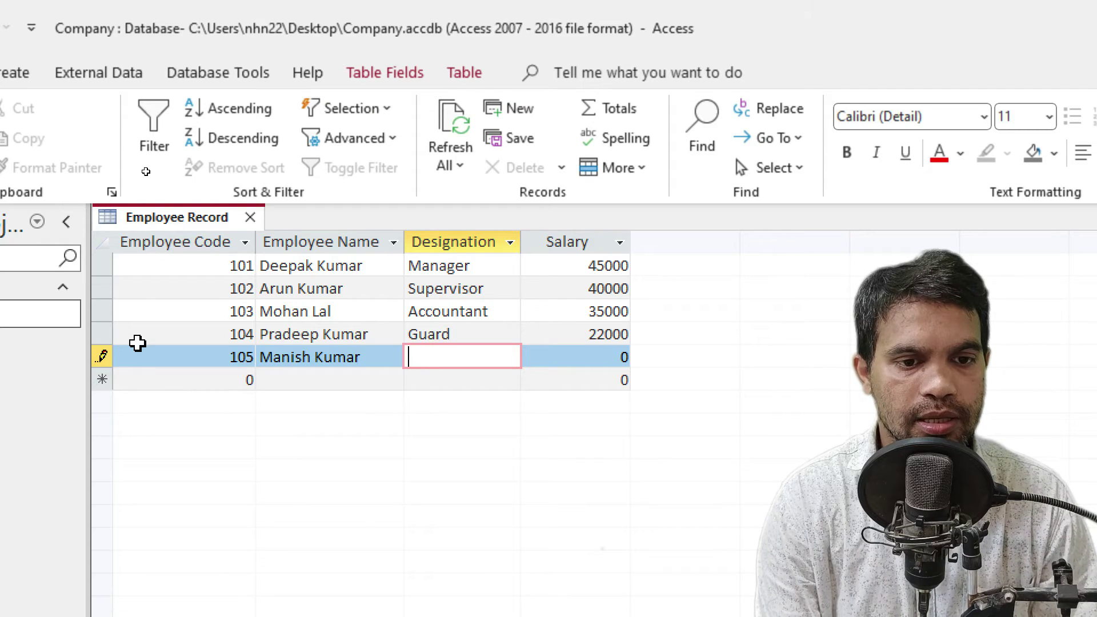
{"action": "type", "text": "Helper"}
{"action": "key", "text": "Tab"}
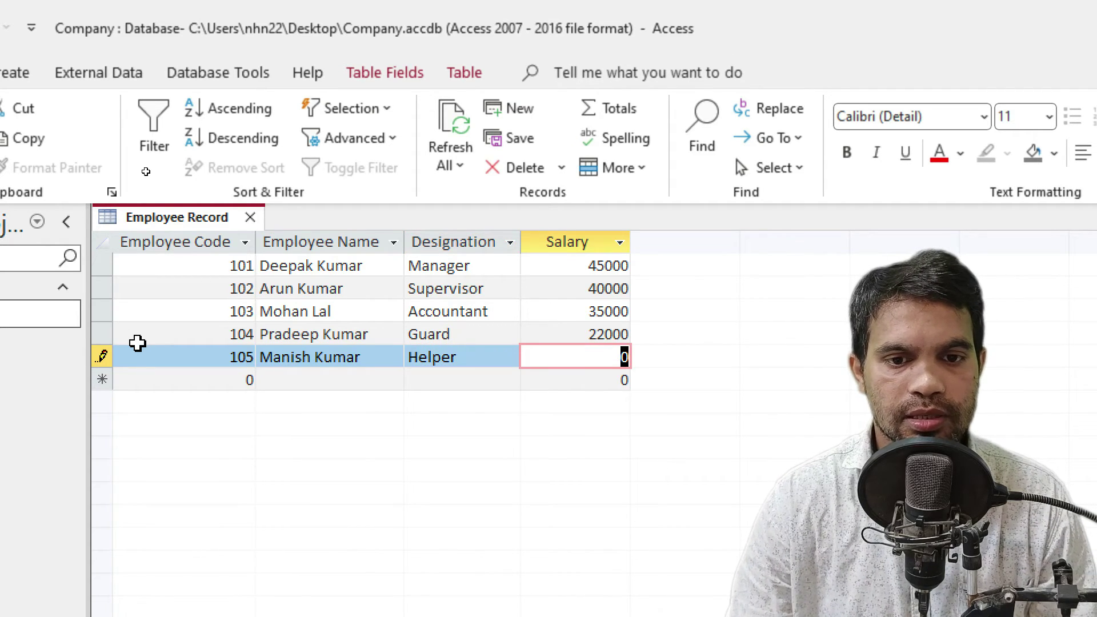
{"action": "type", "text": "15000"}
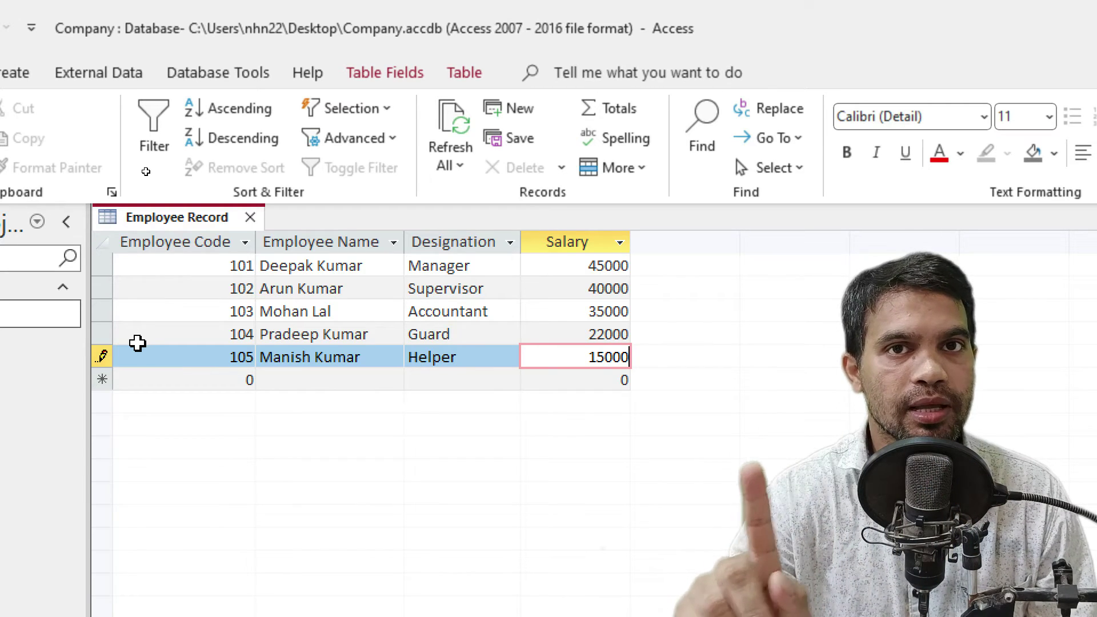
{"action": "key", "text": "Tab"}
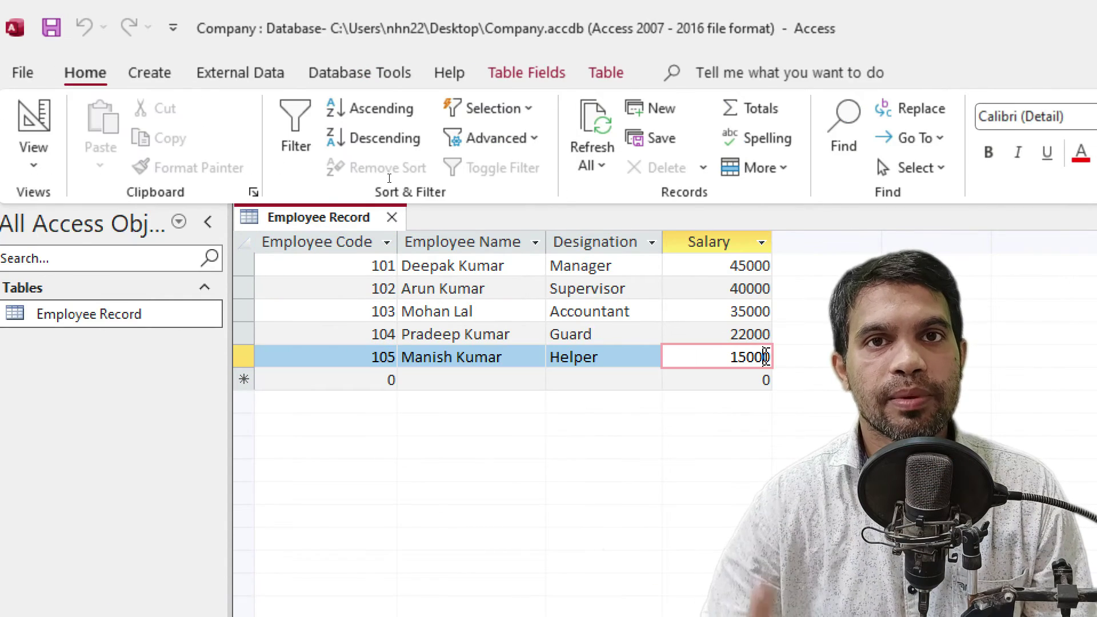
{"action": "key", "text": "Tab"}
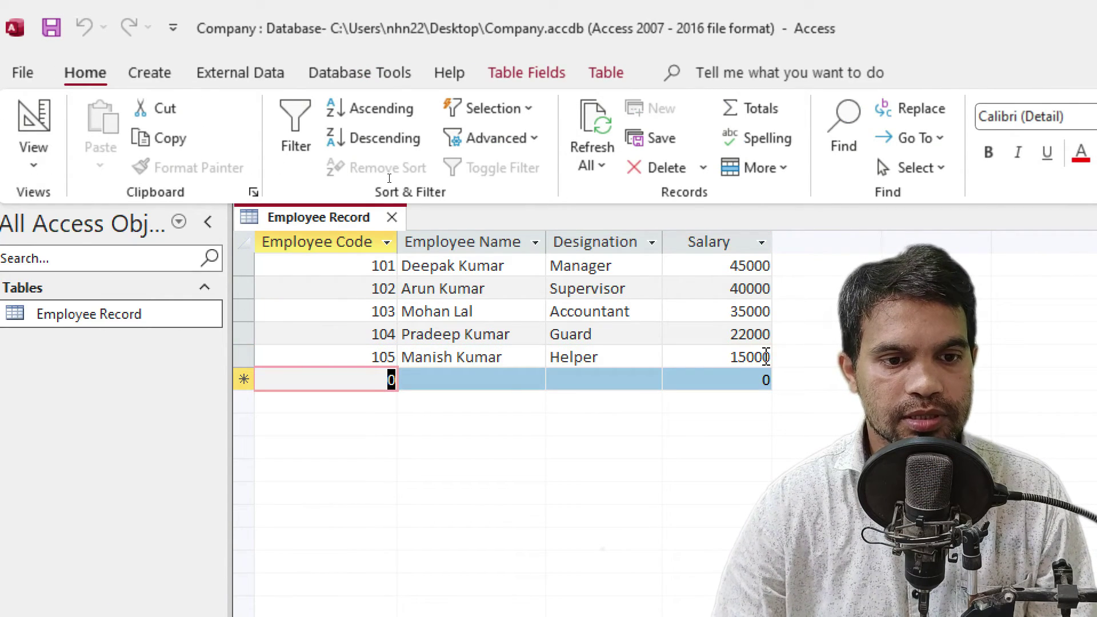
- Add a sixth record reusing employee code 105, with the employee's full name, the designation Sweeper and a salary of 12000
{"action": "type", "text": "105"}
{"action": "key", "text": "Tab"}
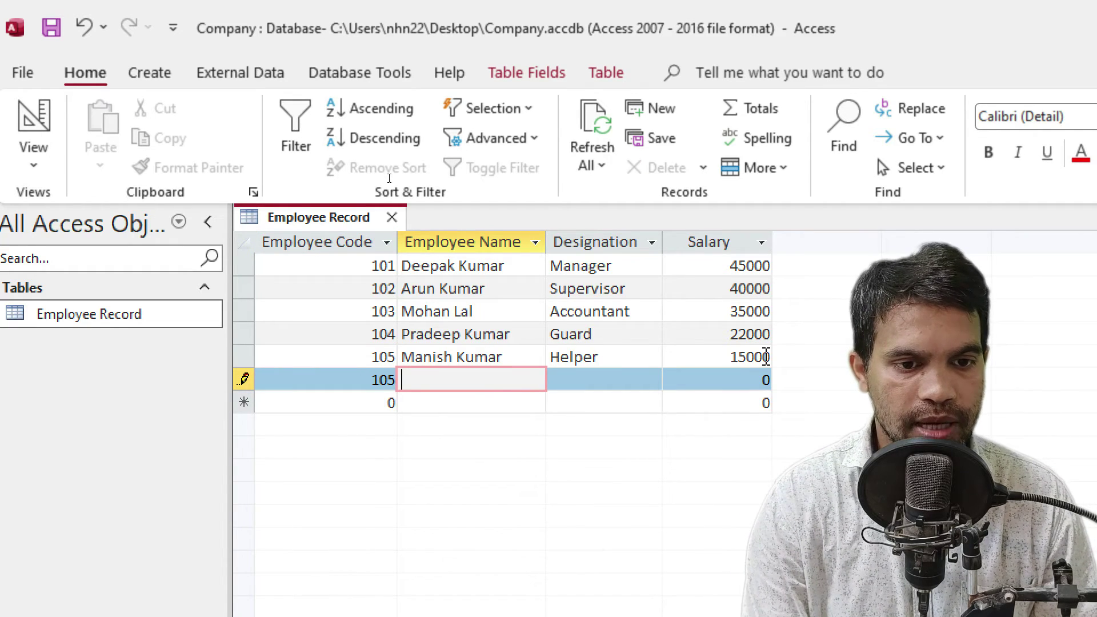
{"action": "type", "text": "Sur"}
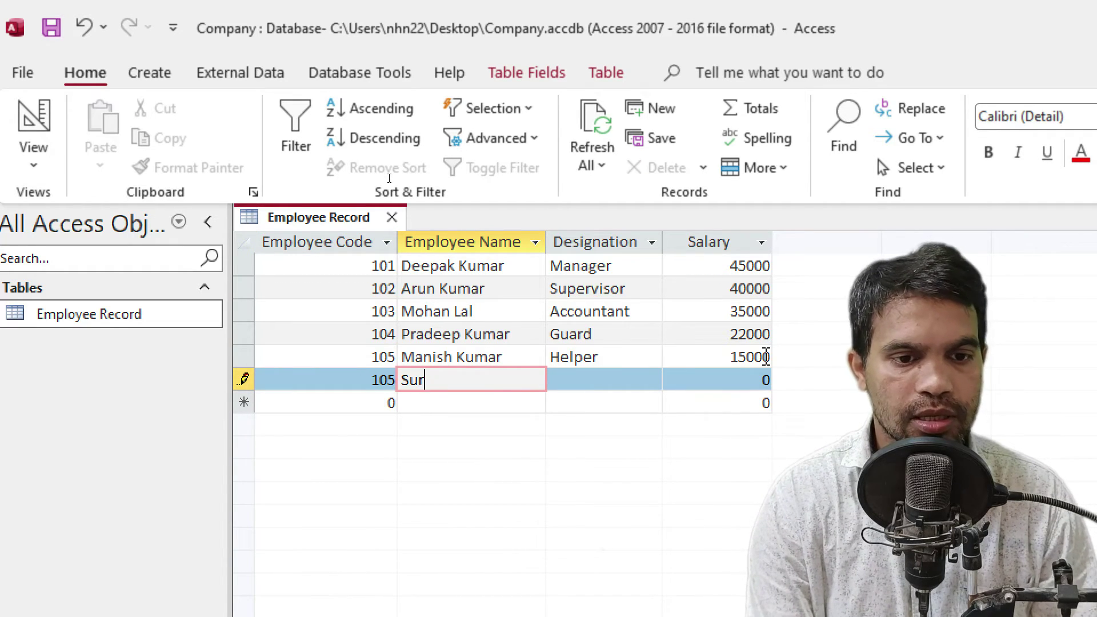
{"action": "type", "text": "esh Kumar"}
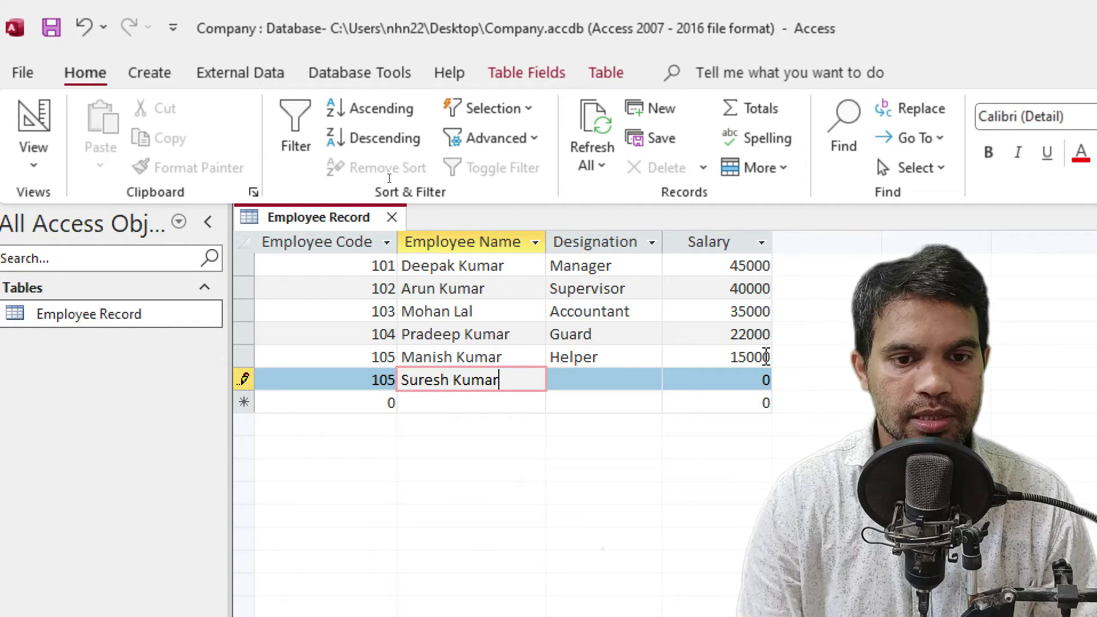
{"action": "key", "text": "Tab"}
{"action": "type", "text": "Sw"}
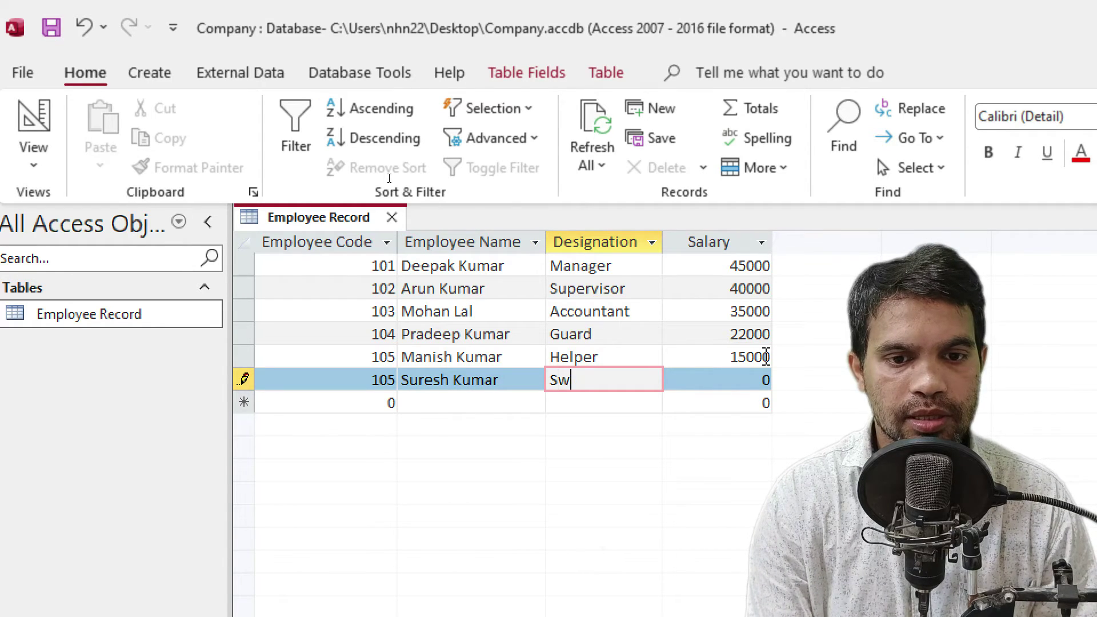
{"action": "type", "text": "eeper"}
{"action": "key", "text": "Tab"}
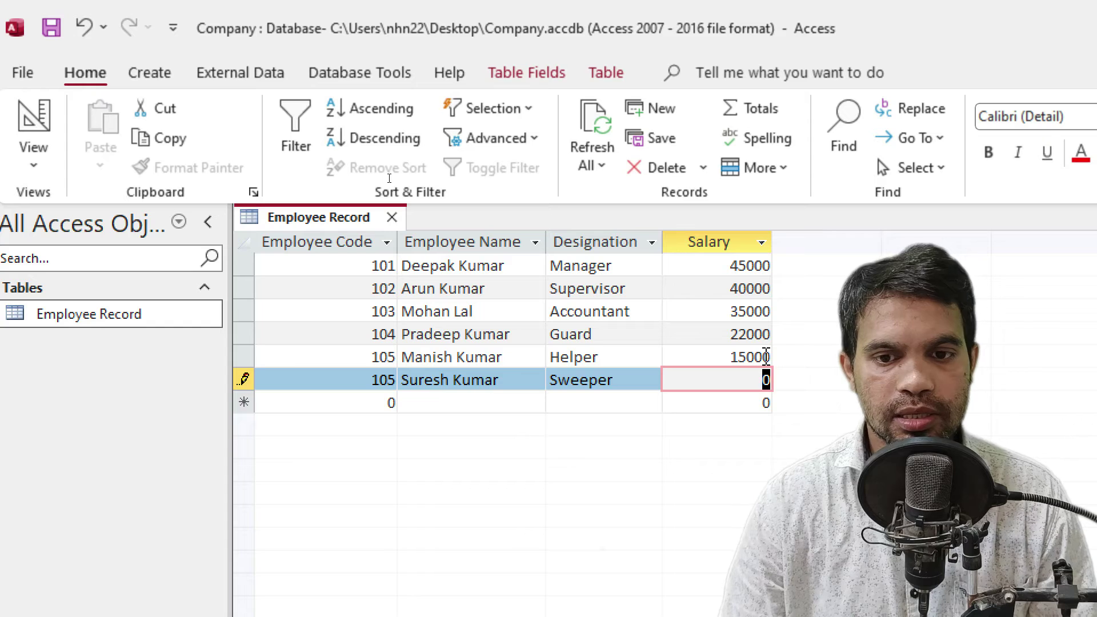
{"action": "type", "text": "12000"}
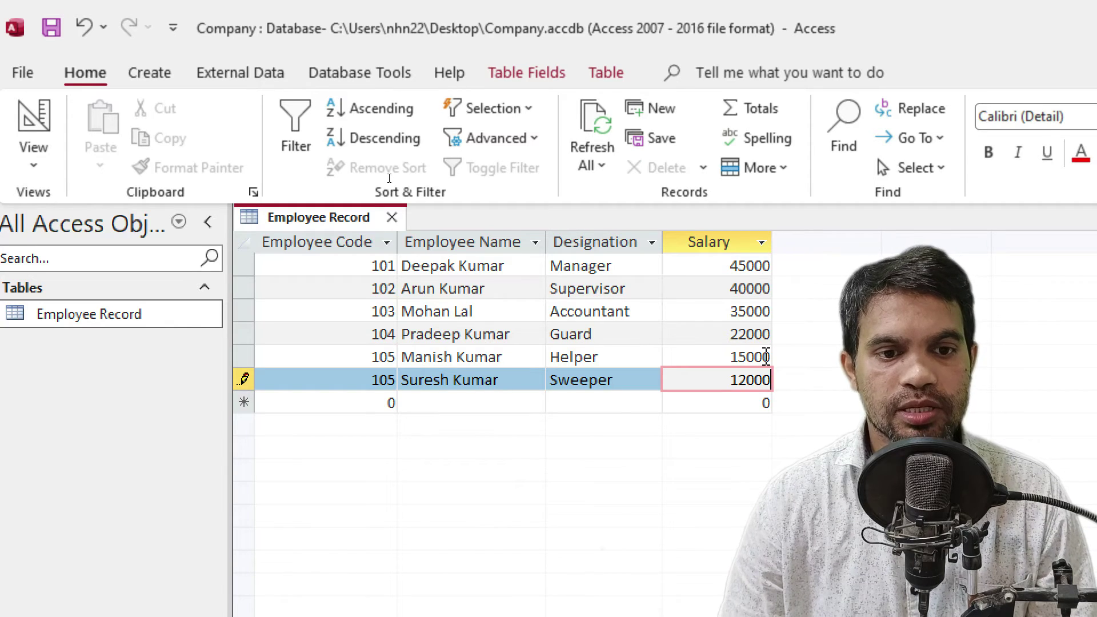
{"action": "key", "text": "Tab"}
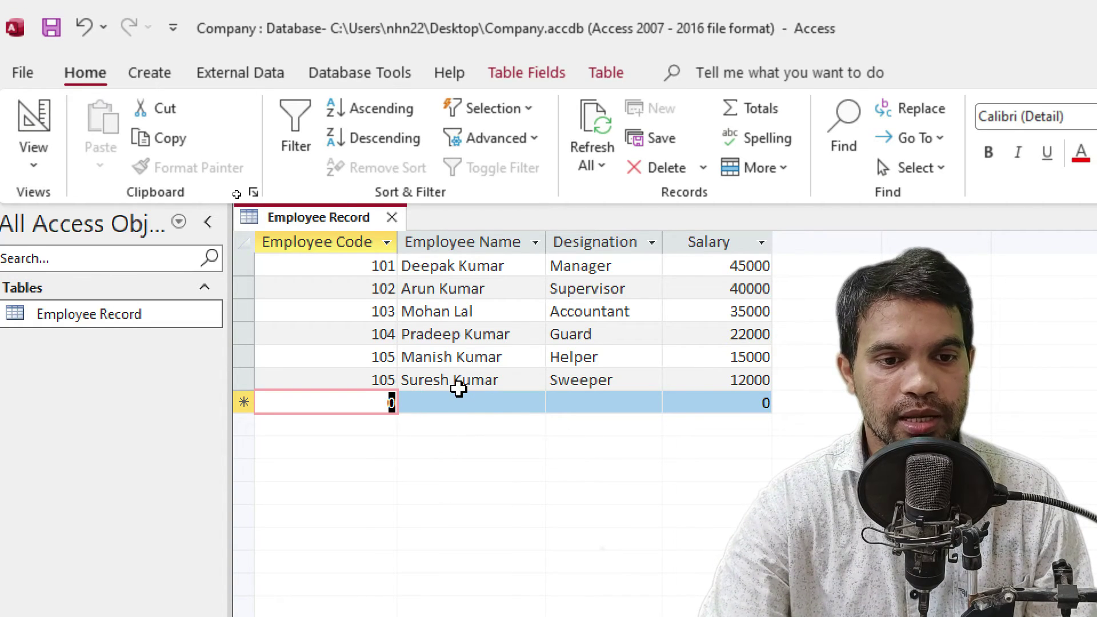
- Delete the Sweeper record that duplicates employee code 105
{"action": "left_click", "coordinate": [764, 380]}
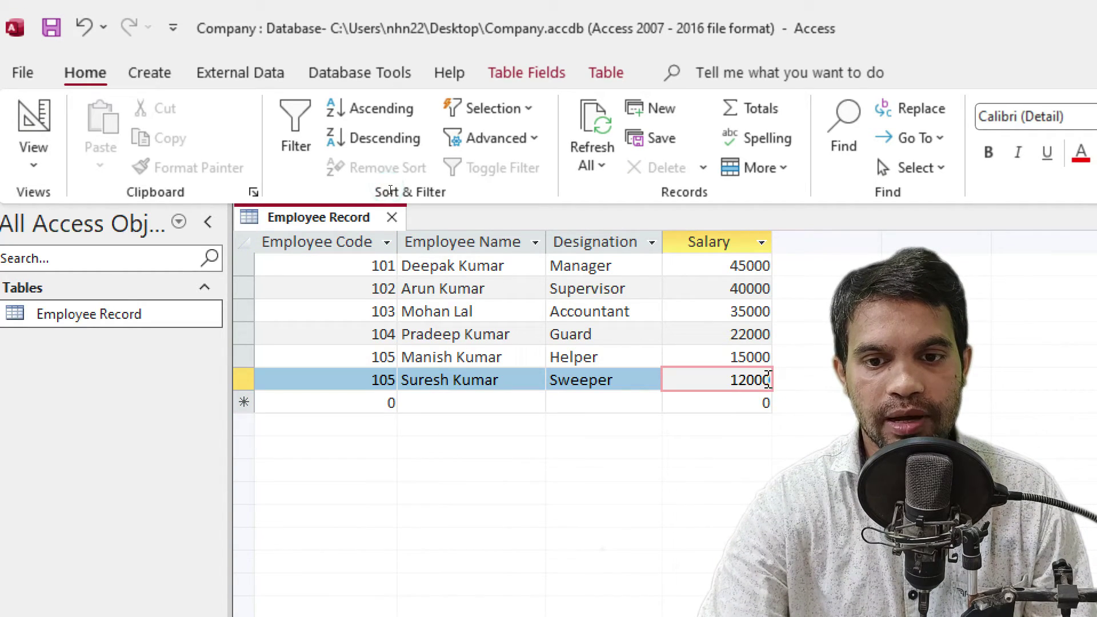
{"action": "key", "text": "BackSpace"}
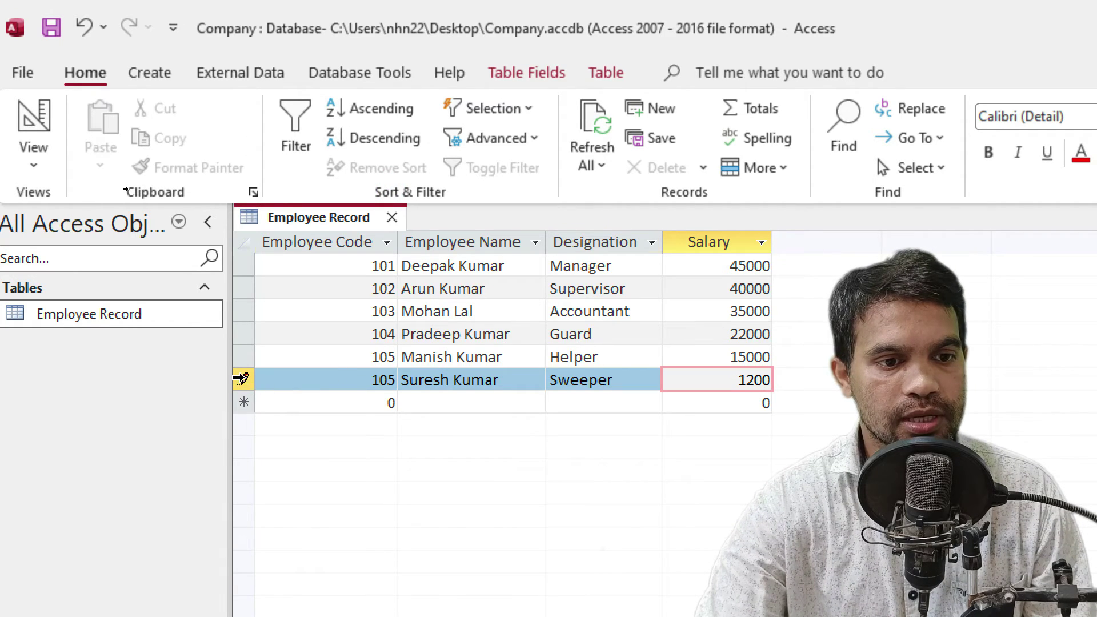
{"action": "left_click", "coordinate": [238, 379]}
{"action": "right_click", "coordinate": [239, 378]}
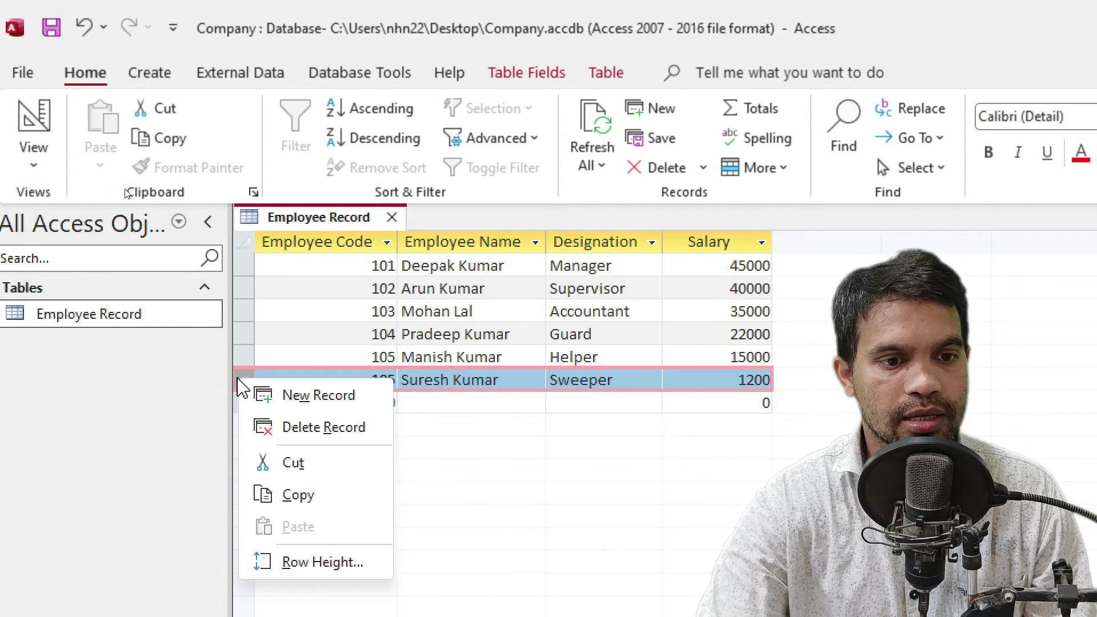
{"action": "left_click", "coordinate": [307, 429]}
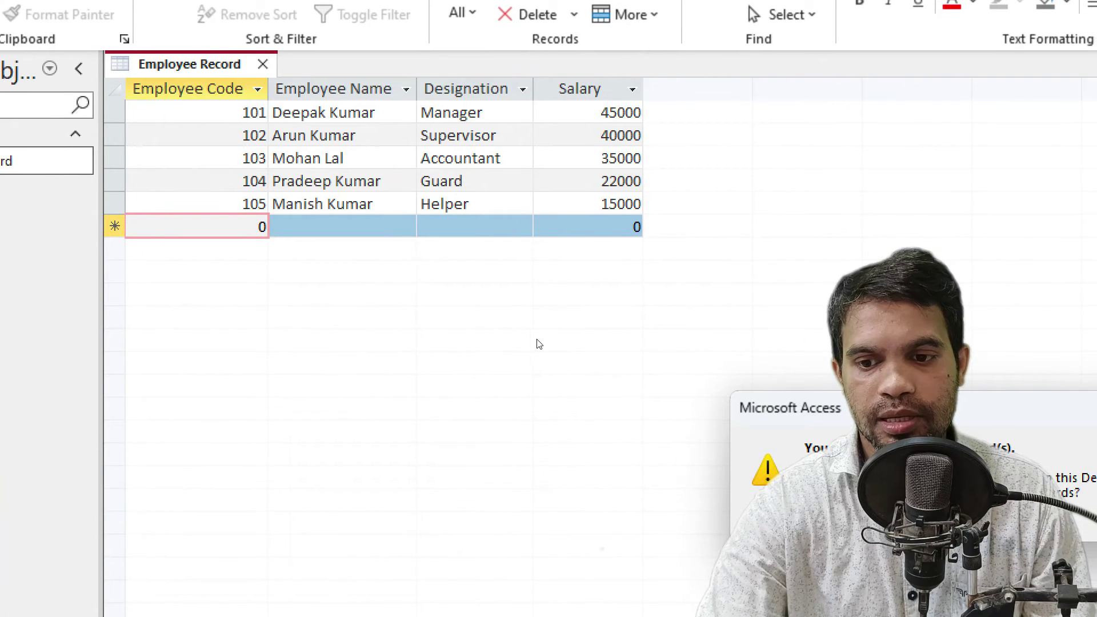
{"action": "key", "text": "Return"}
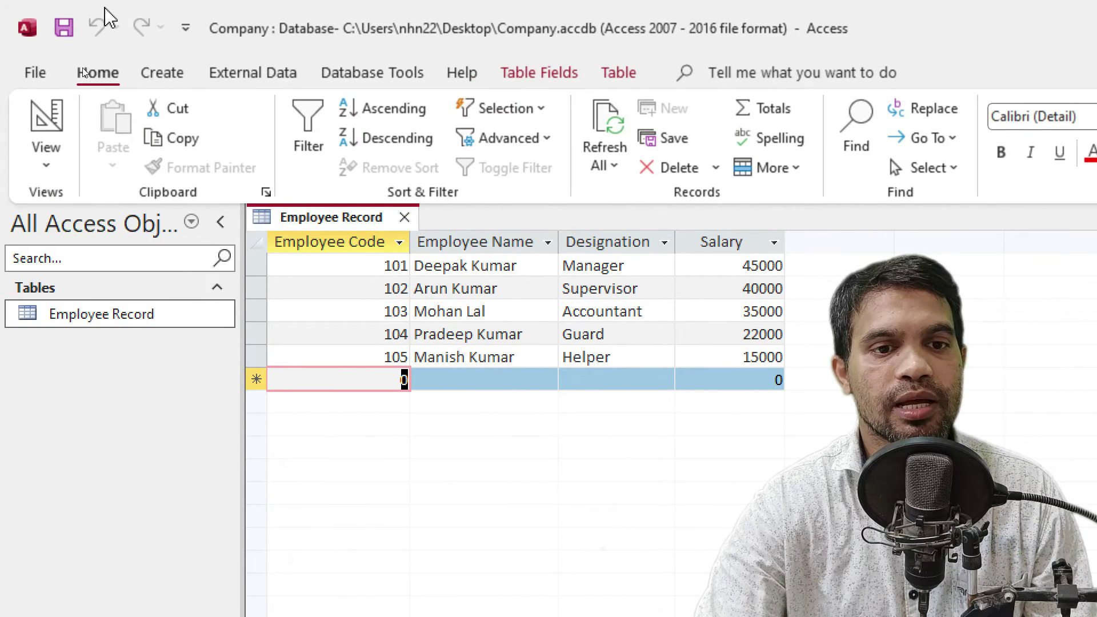
- Open the Employee Record table in Design View
{"action": "left_click", "coordinate": [460, 293]}
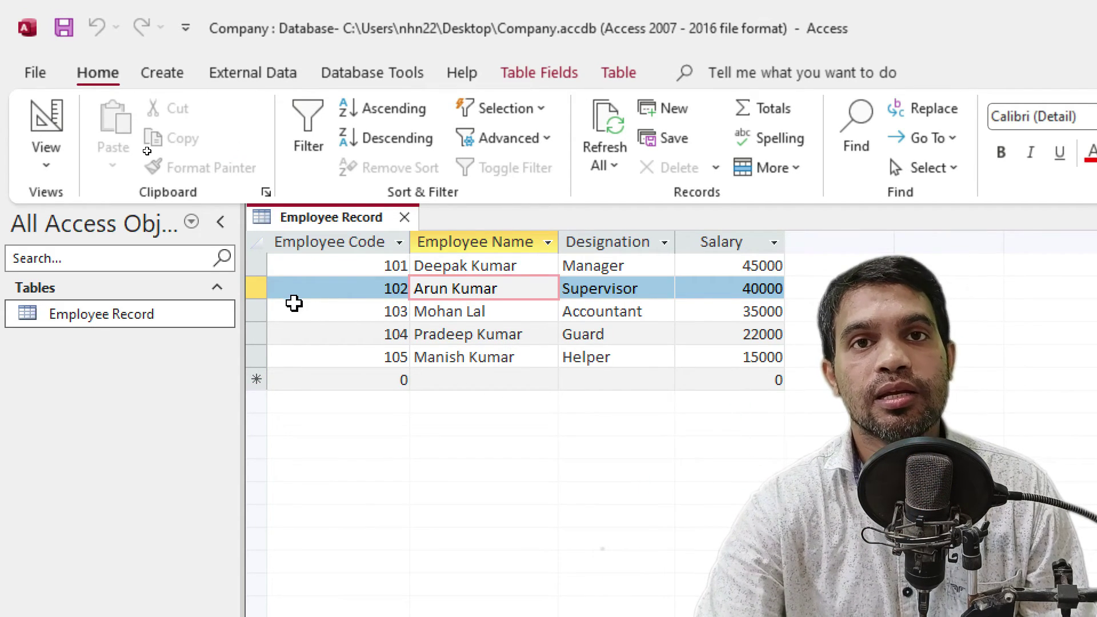
{"action": "left_click", "coordinate": [103, 319]}
{"action": "right_click", "coordinate": [103, 318]}
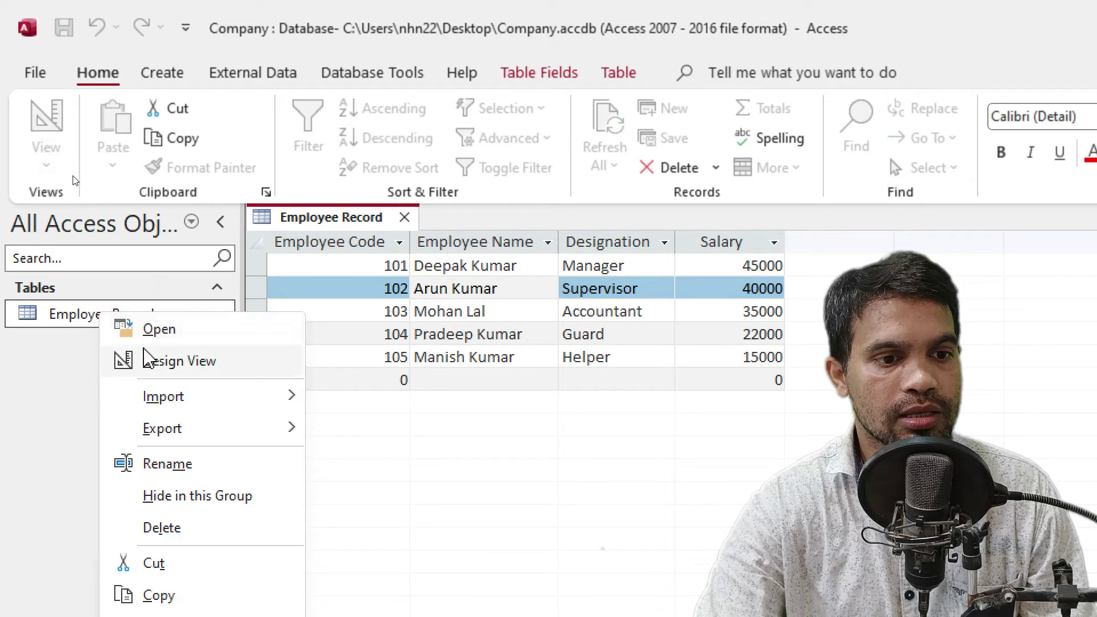
{"action": "left_click", "coordinate": [149, 359]}
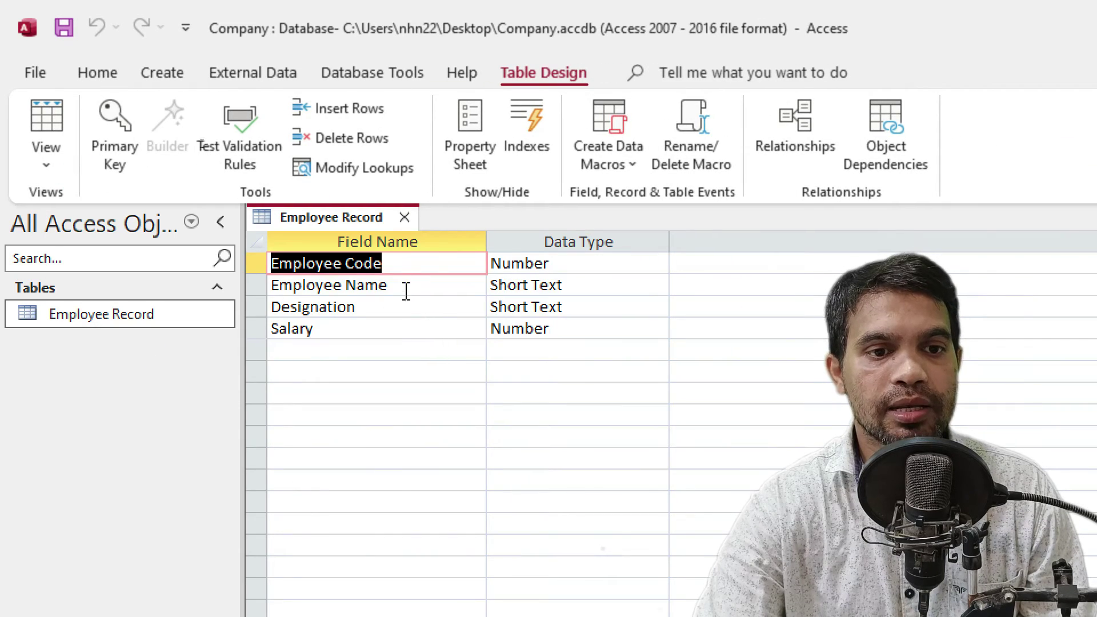
- Set the Employee Code field as the primary key of the Employee Record table
{"action": "left_click", "coordinate": [391, 262]}
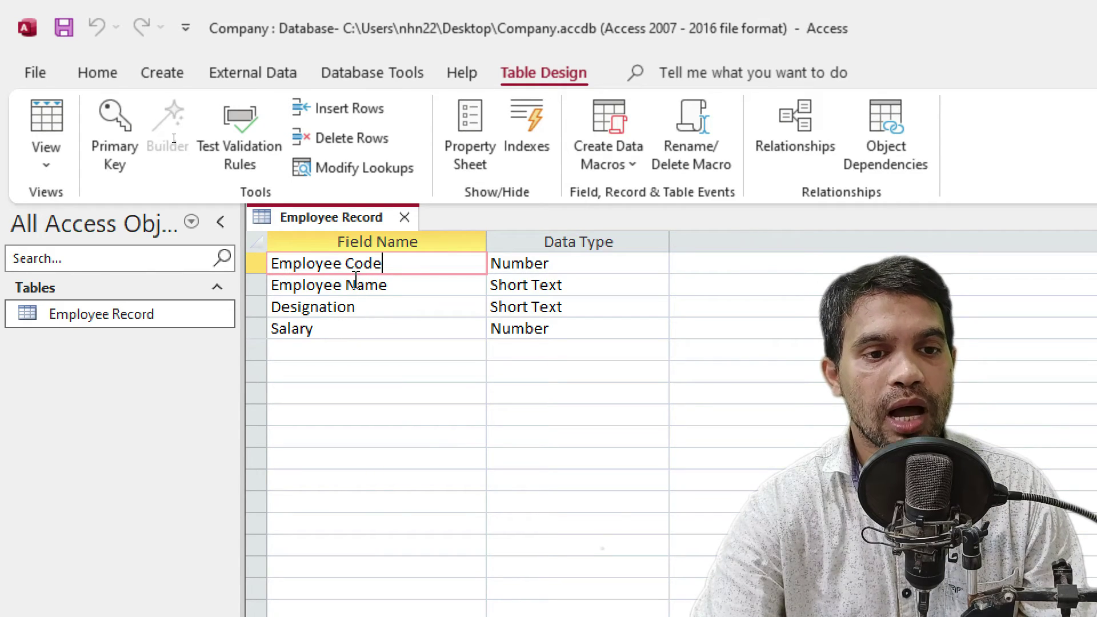
{"action": "left_click", "coordinate": [324, 266]}
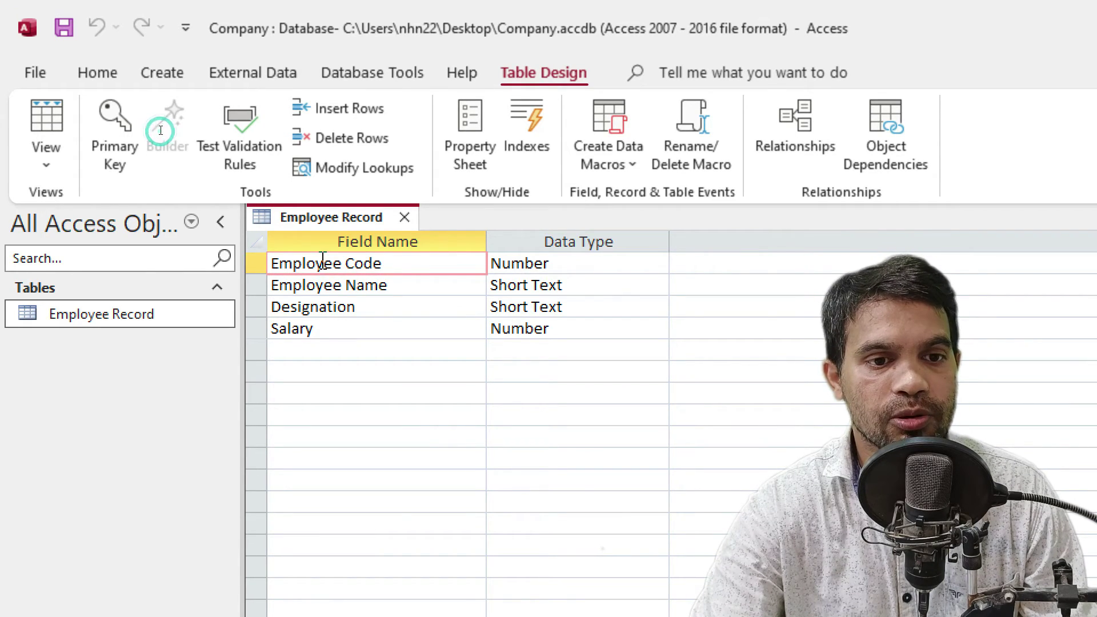
{"action": "left_click", "coordinate": [396, 264]}
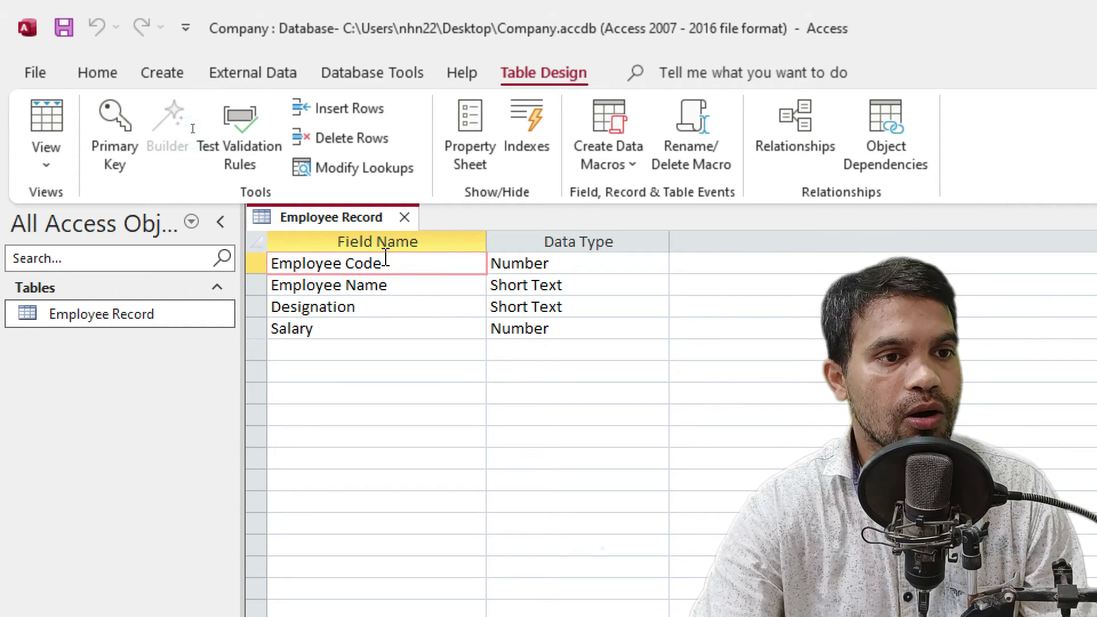
{"action": "left_click", "coordinate": [120, 153]}
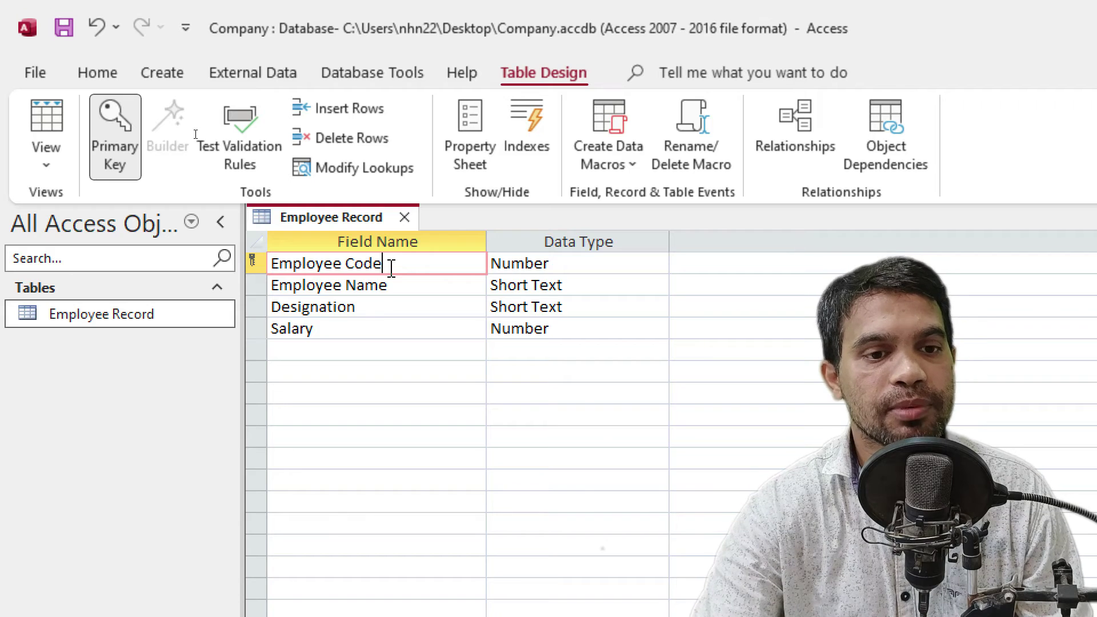
{"action": "left_click", "coordinate": [357, 284]}
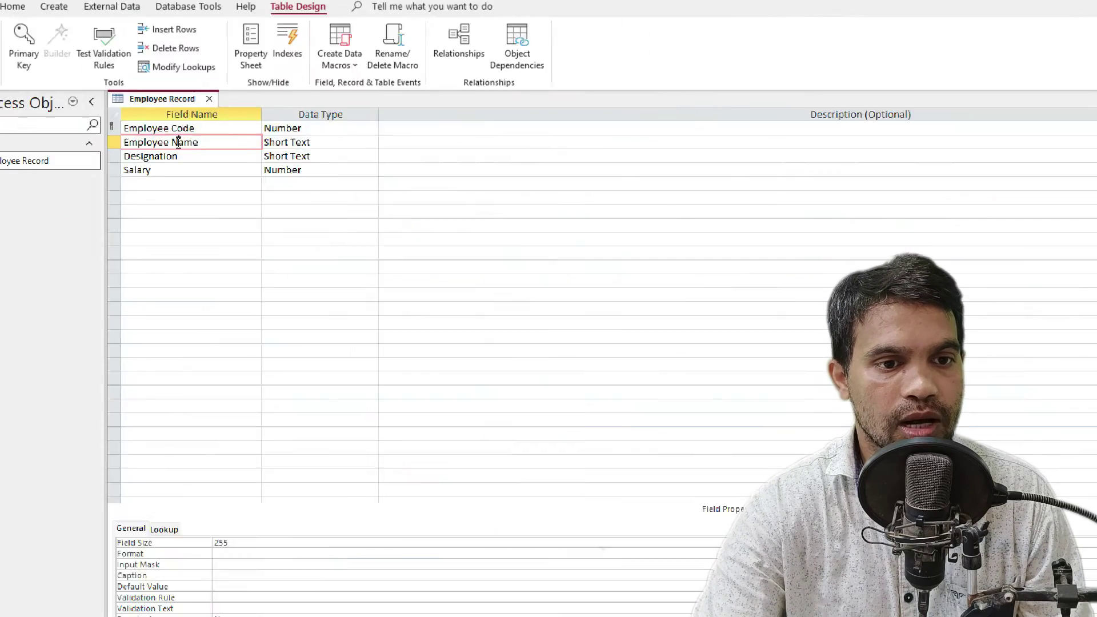
- Close the table's Design View and reopen the Employee Record table in Datasheet View
{"action": "key", "text": "alt"}
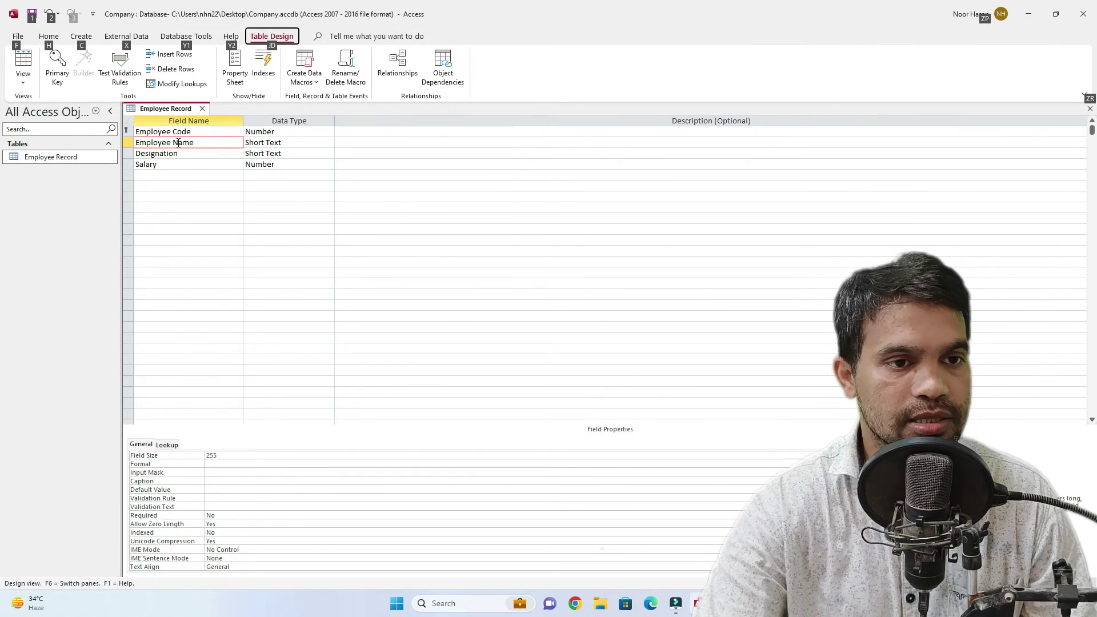
{"action": "key", "text": "alt"}
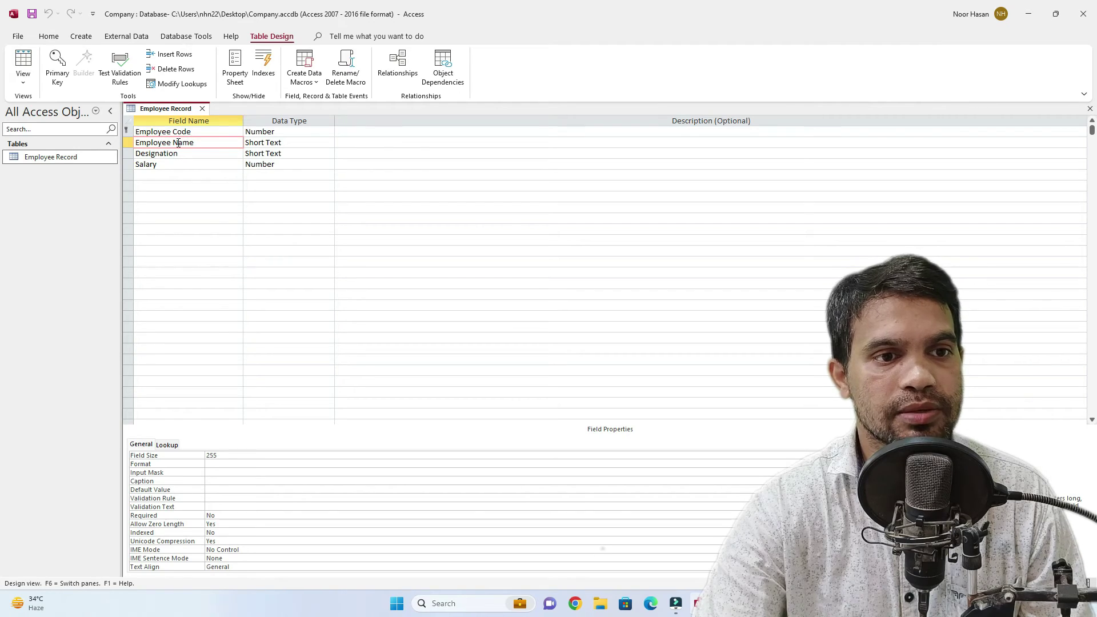
{"action": "key", "text": "alt"}
{"action": "left_click", "coordinate": [1090, 109]}
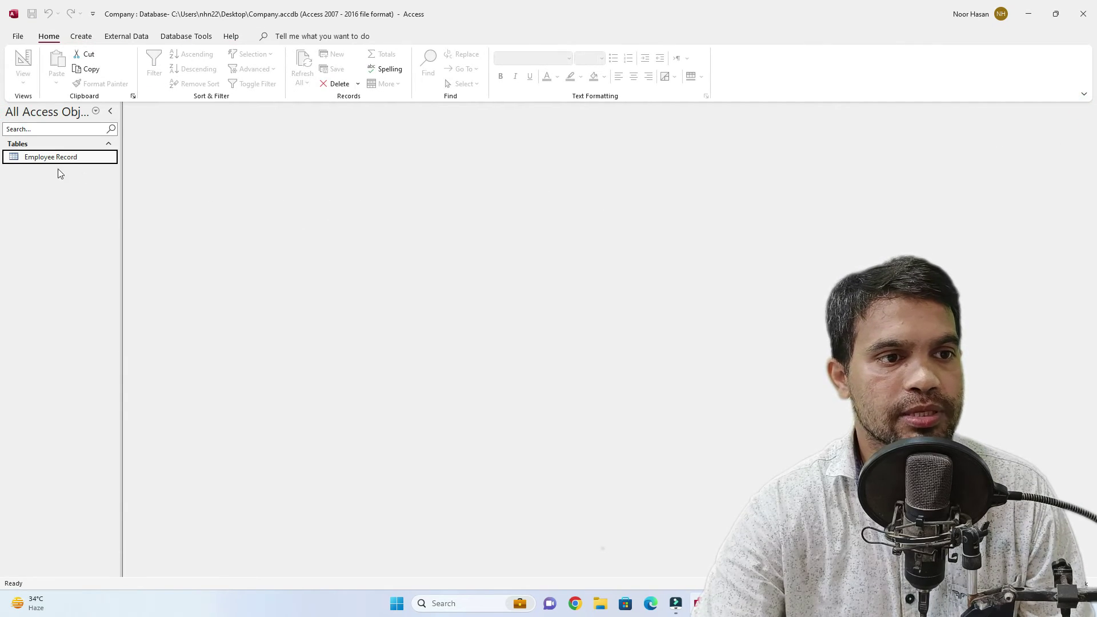
{"action": "left_click", "coordinate": [47, 159]}
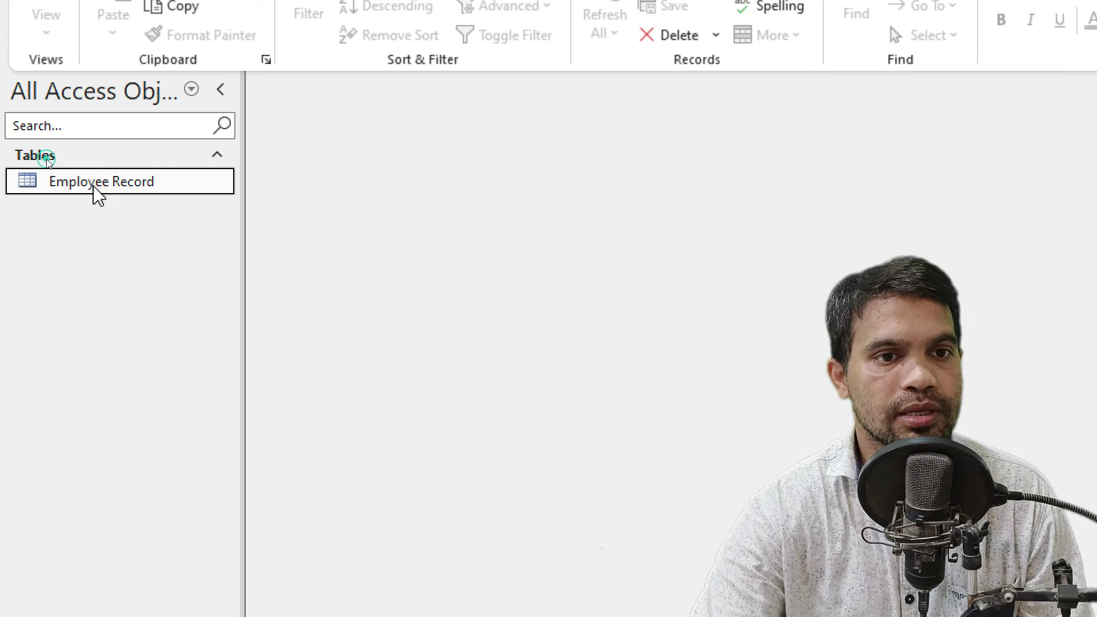
{"action": "double_click", "coordinate": [95, 193]}
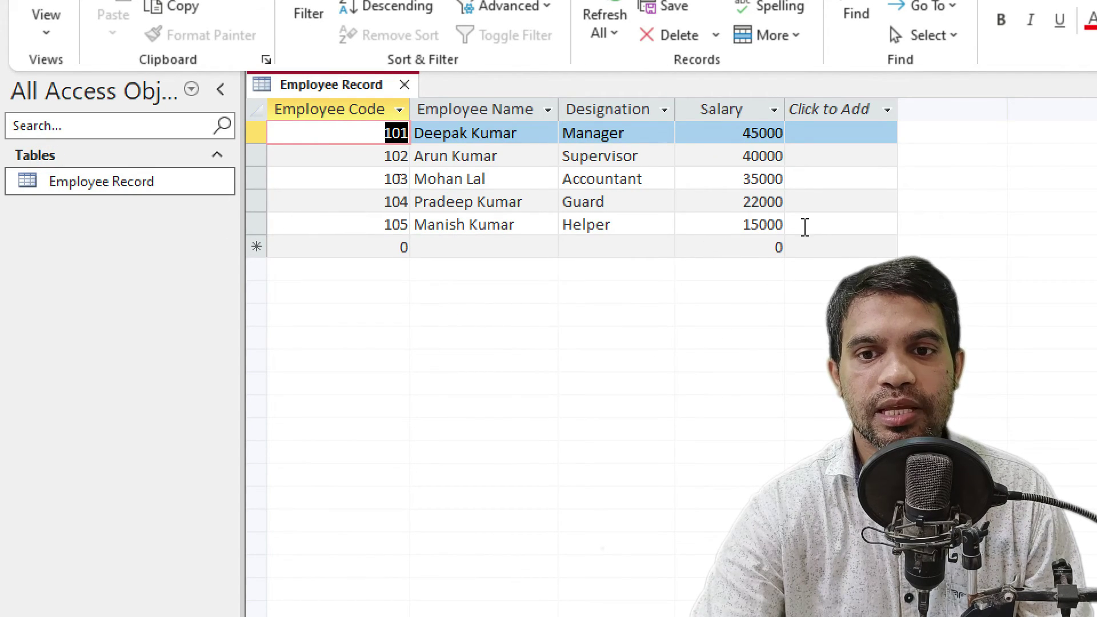
- Start a sixth record with employee code 105 and enter the employee's name
{"action": "left_click", "coordinate": [798, 224]}
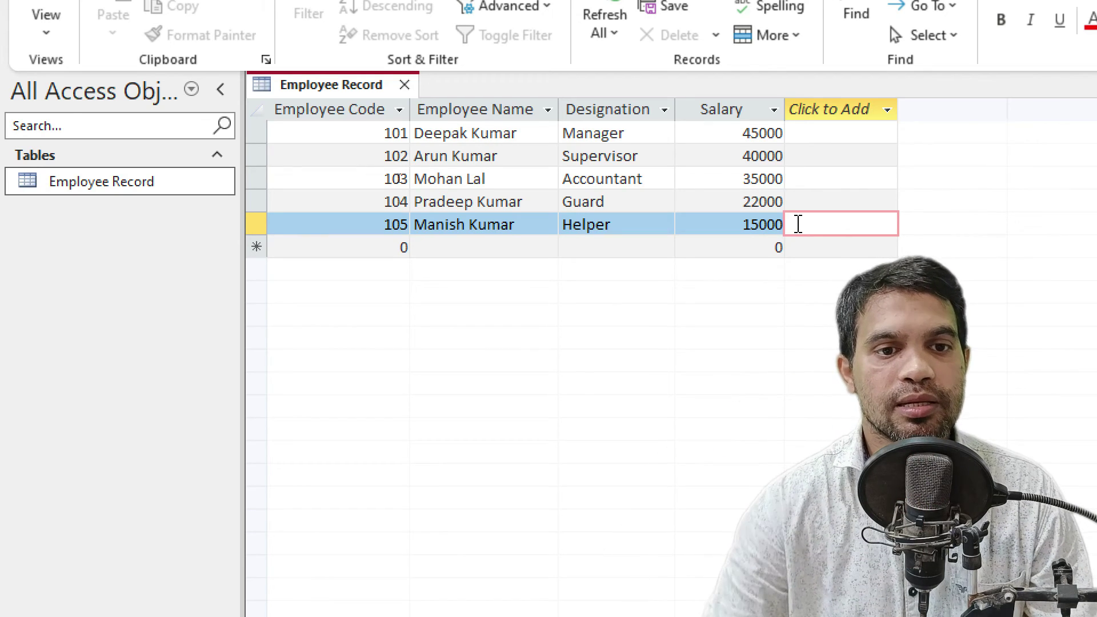
{"action": "key", "text": "Tab"}
{"action": "type", "text": "105"}
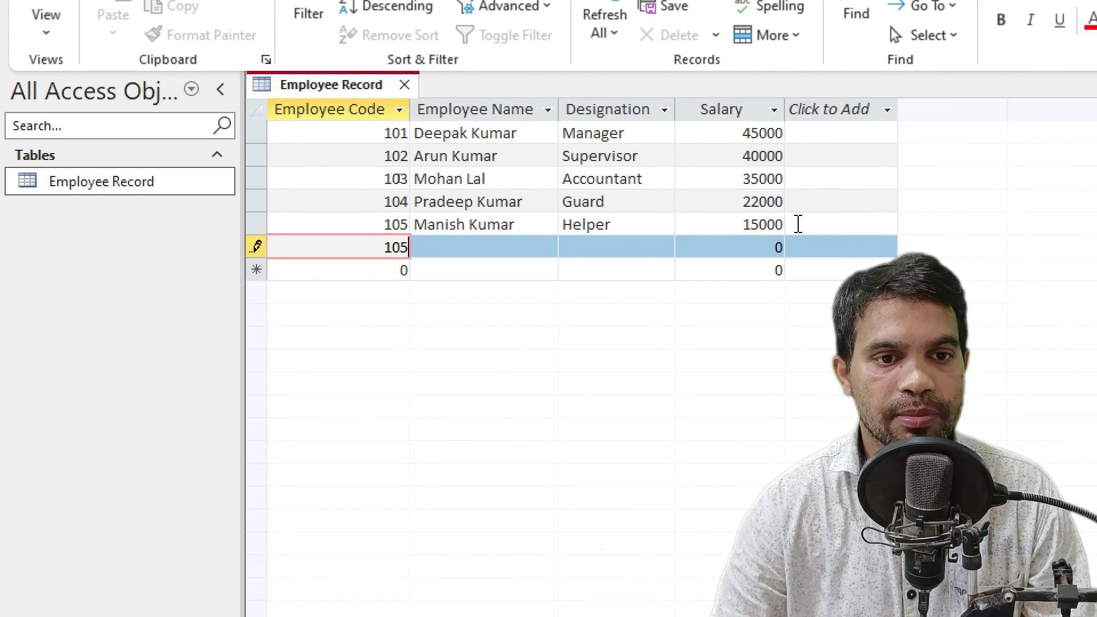
{"action": "key", "text": "Tab"}
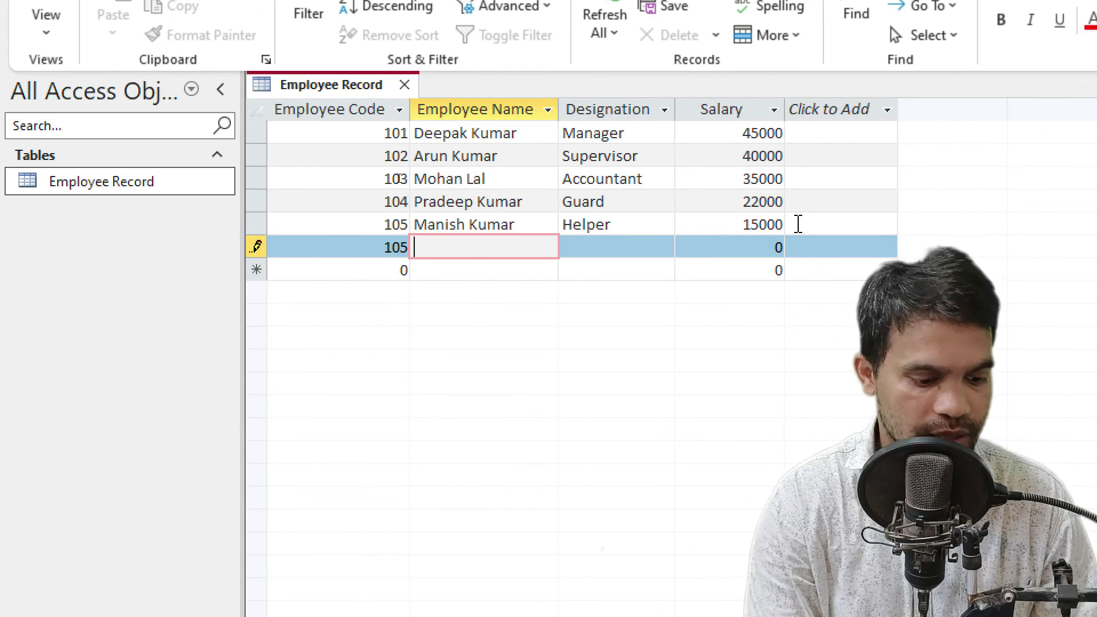
{"action": "type", "text": "Poonam"}
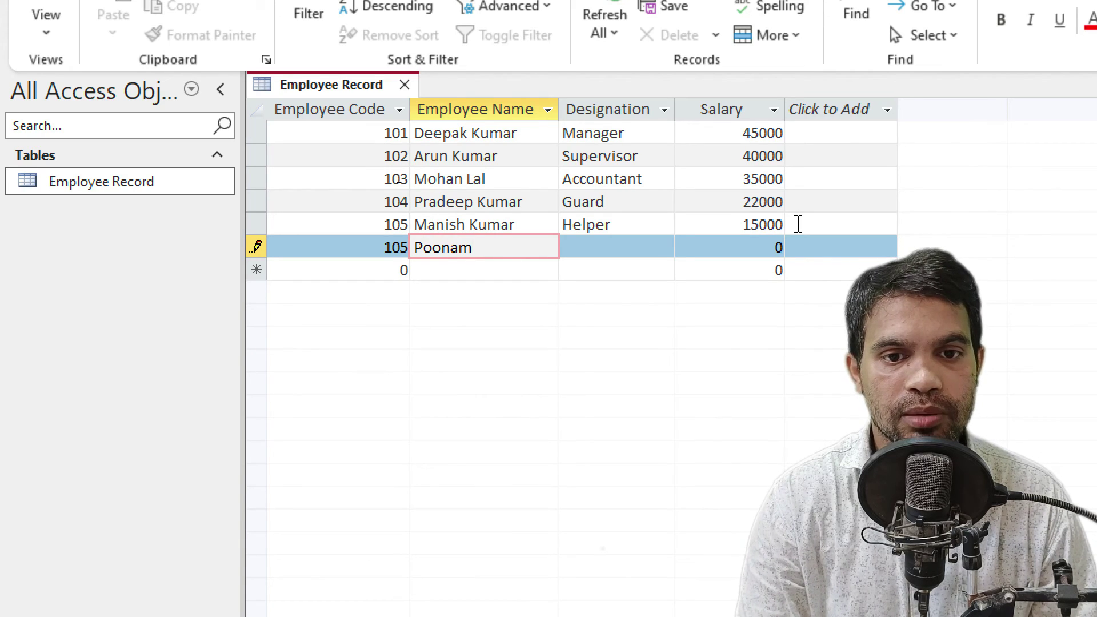
{"action": "key", "text": "Tab"}
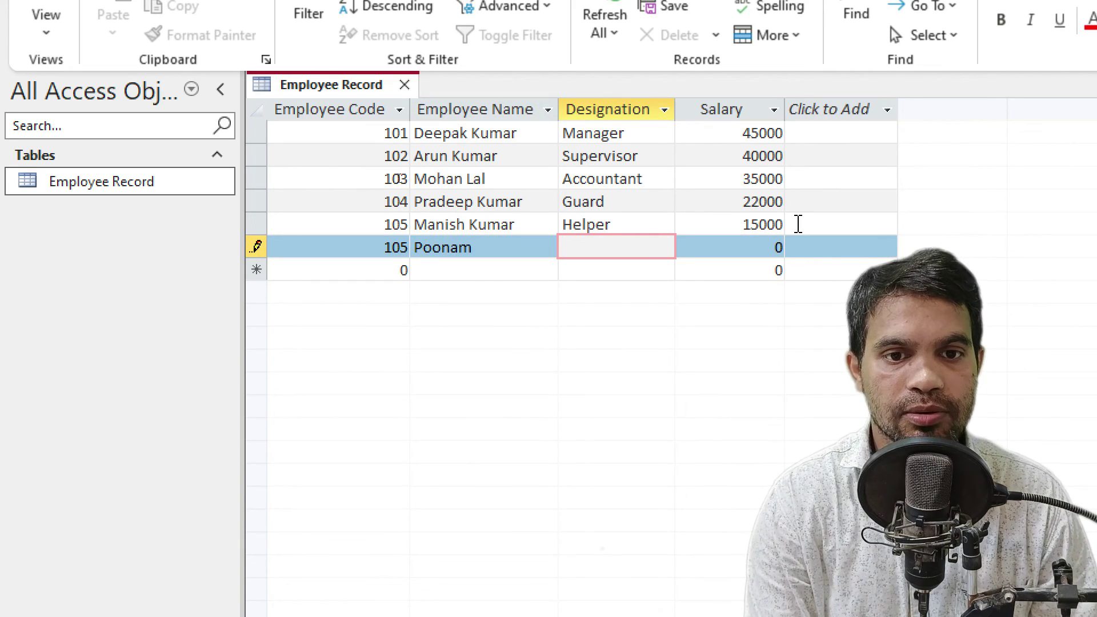
- Set the sixth record's designation to Com-Operator and salary to 25000, and try to save it with the duplicate employee code
{"action": "type", "text": "Comp"}
{"action": "key", "text": "BackSpace"}
{"action": "type", "text": "-"}
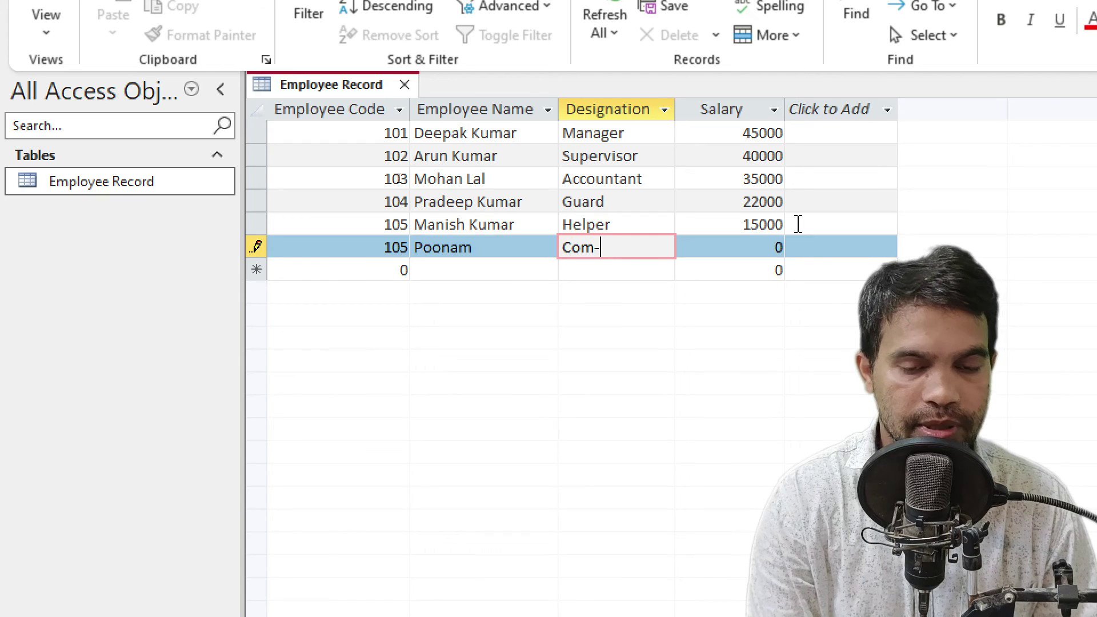
{"action": "type", "text": "Ope"}
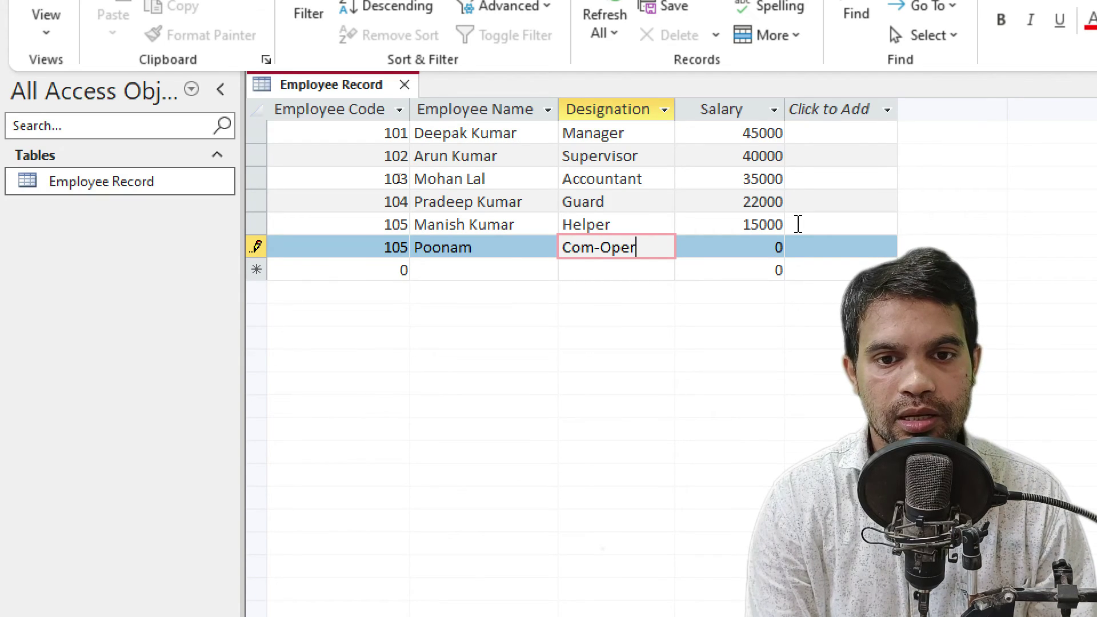
{"action": "type", "text": "r"}
{"action": "key", "text": "Tab"}
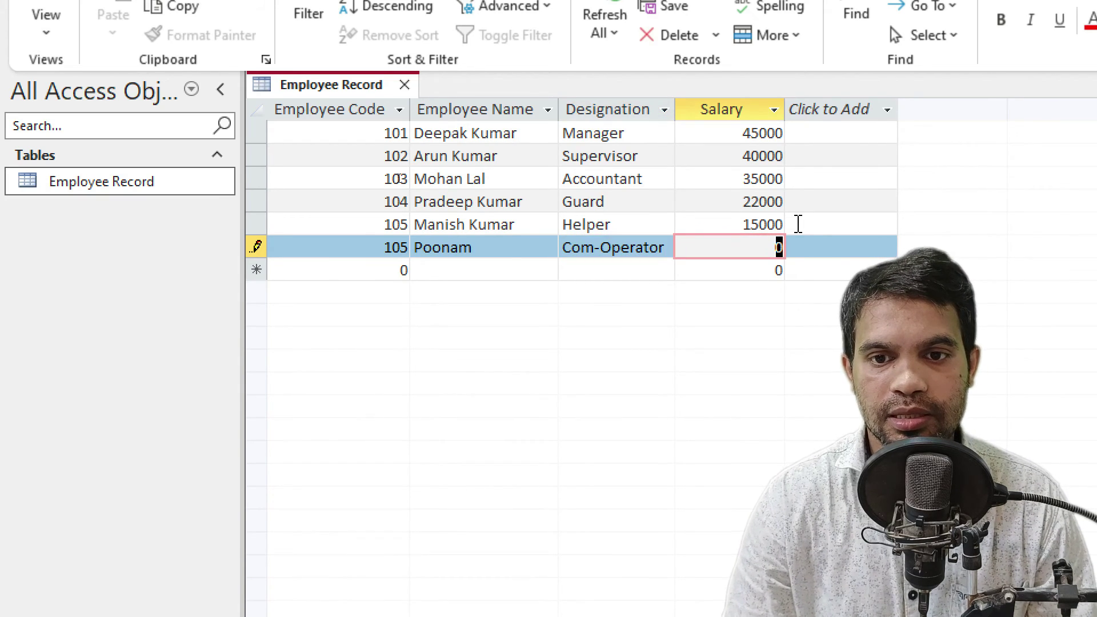
{"action": "type", "text": "25000"}
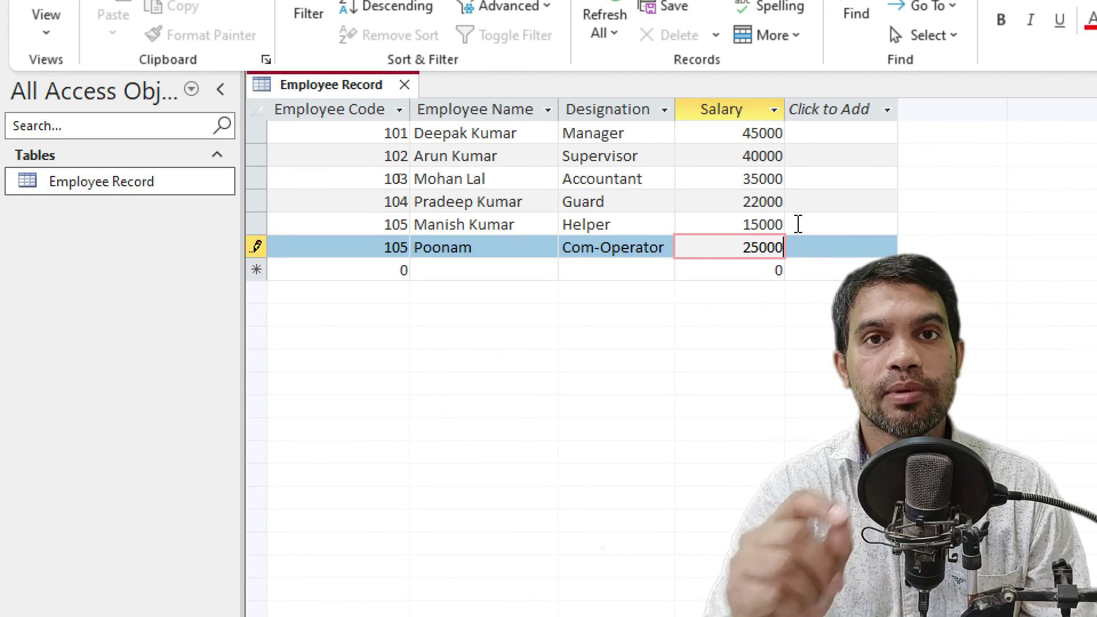
{"action": "key", "text": "Return"}
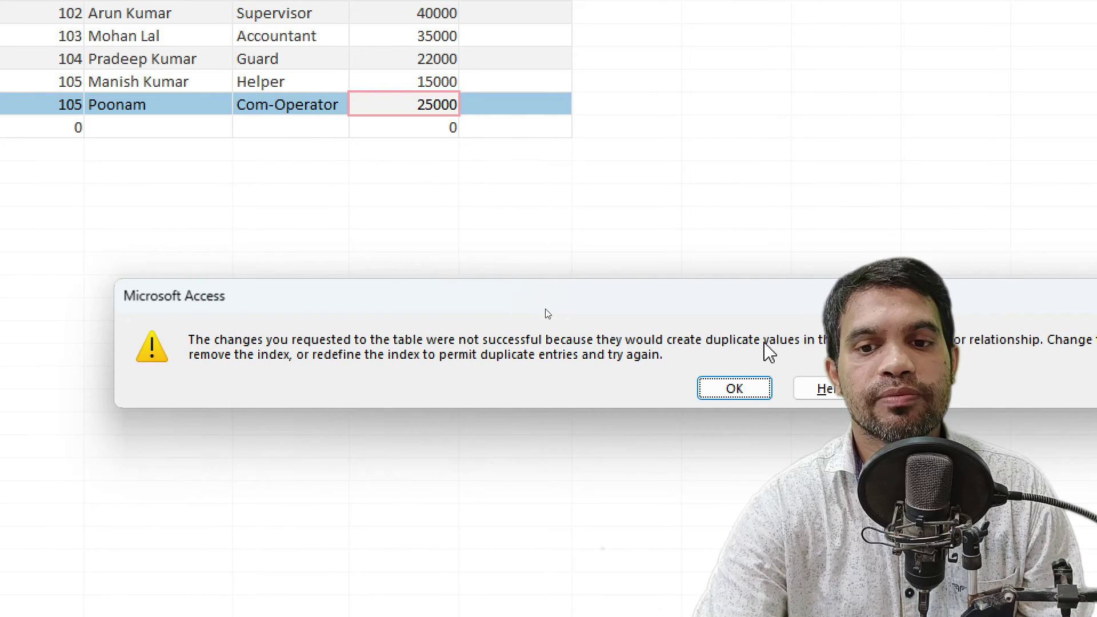
{"action": "left_click", "coordinate": [737, 391]}
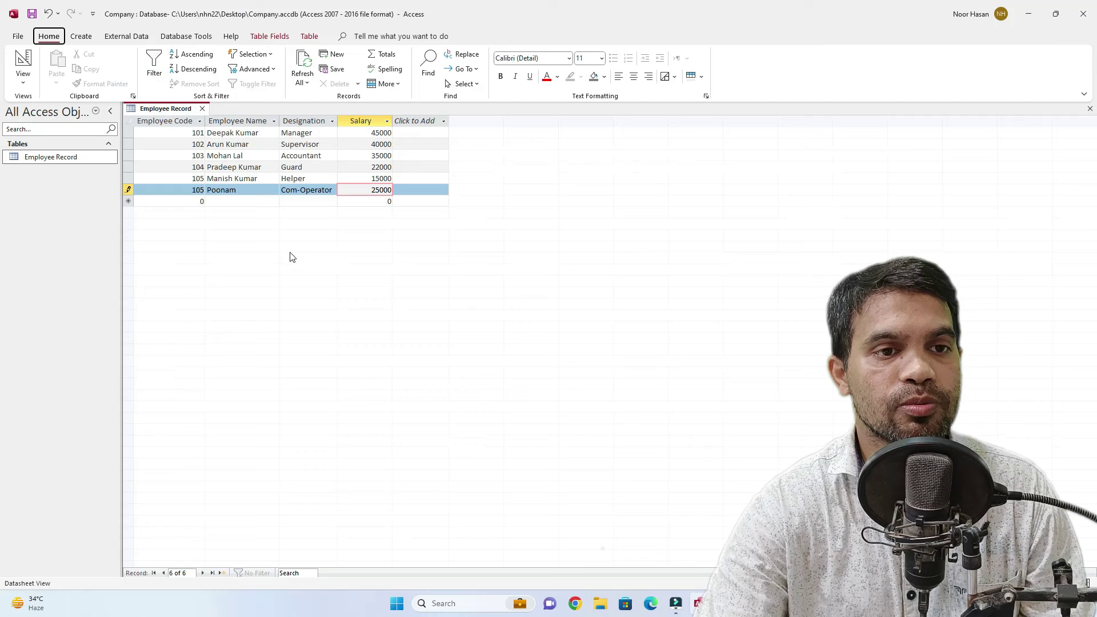
- Change the Com-Operator record's employee code to 106 and save the record
{"action": "key", "text": "alt"}
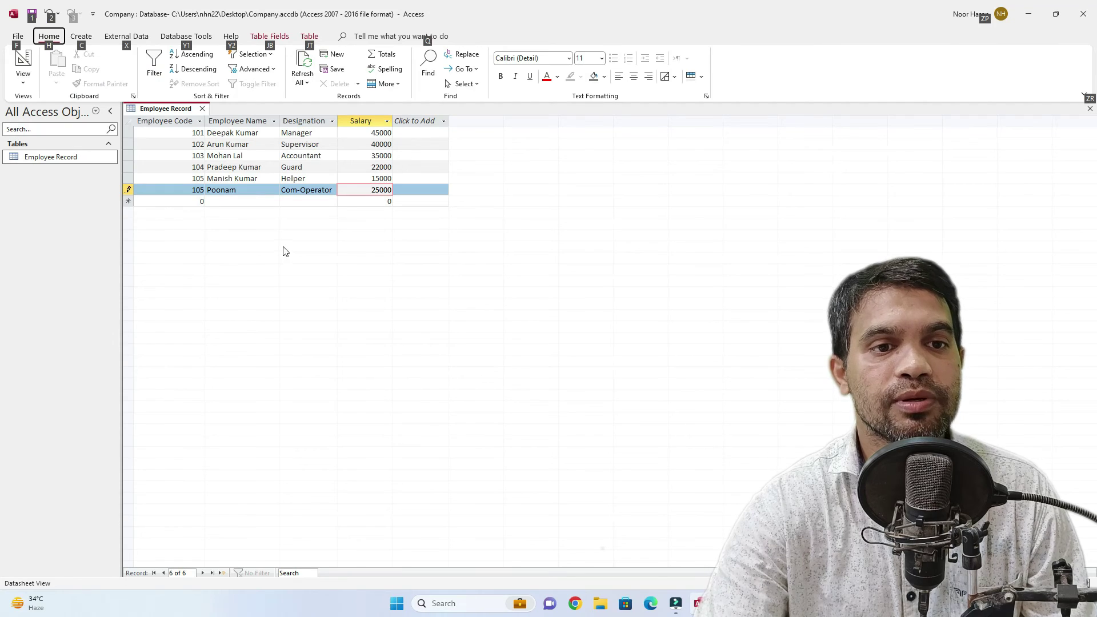
{"action": "left_click", "coordinate": [368, 193]}
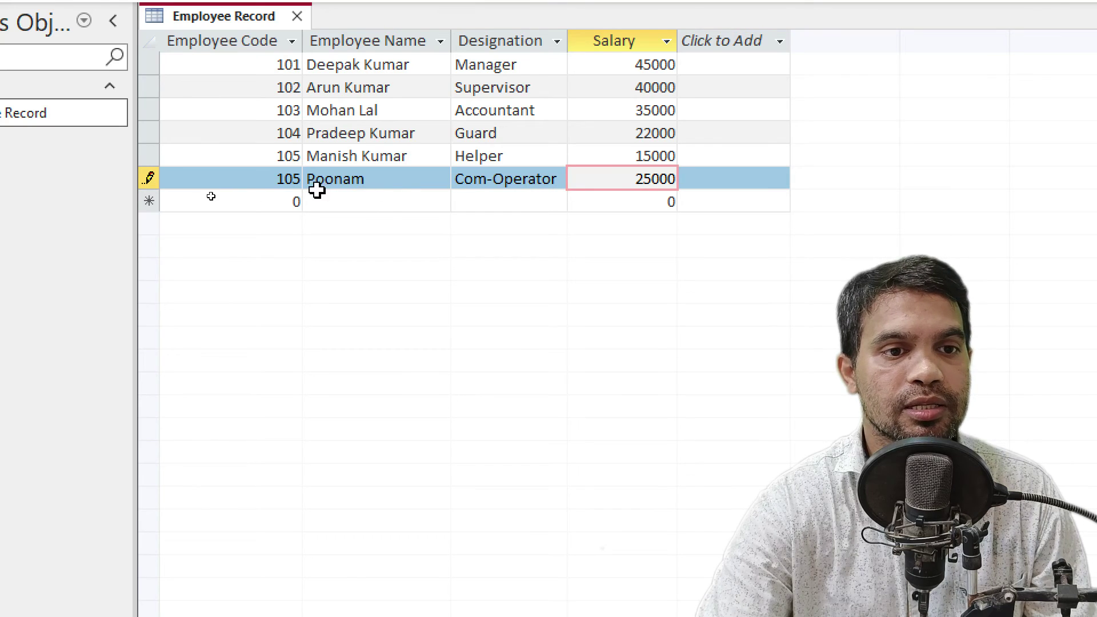
{"action": "left_click", "coordinate": [201, 184]}
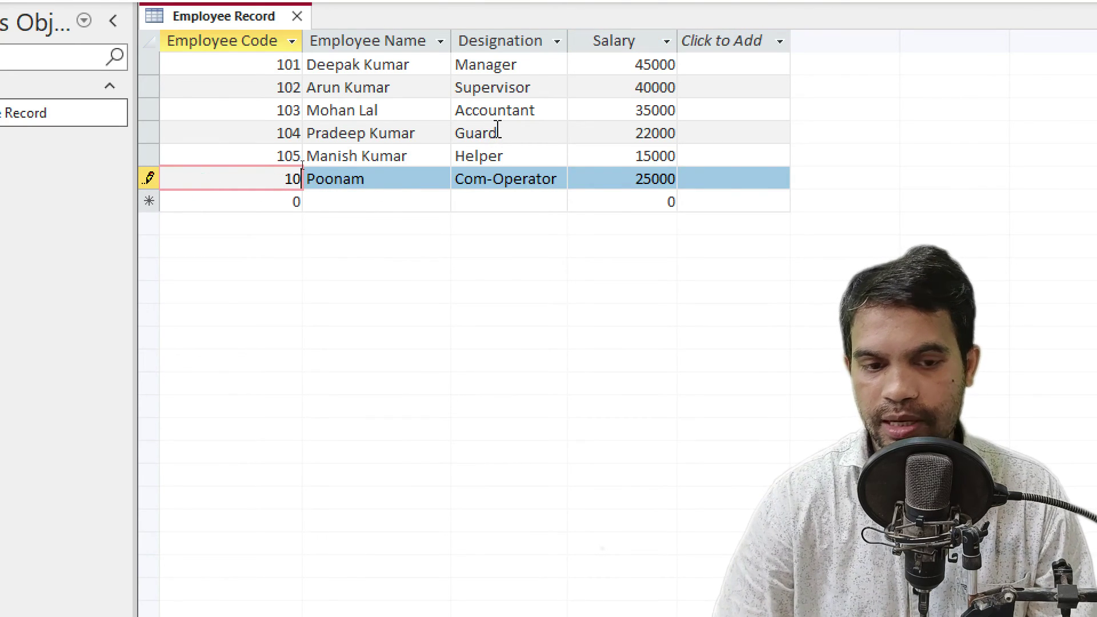
{"action": "left_click", "coordinate": [674, 177]}
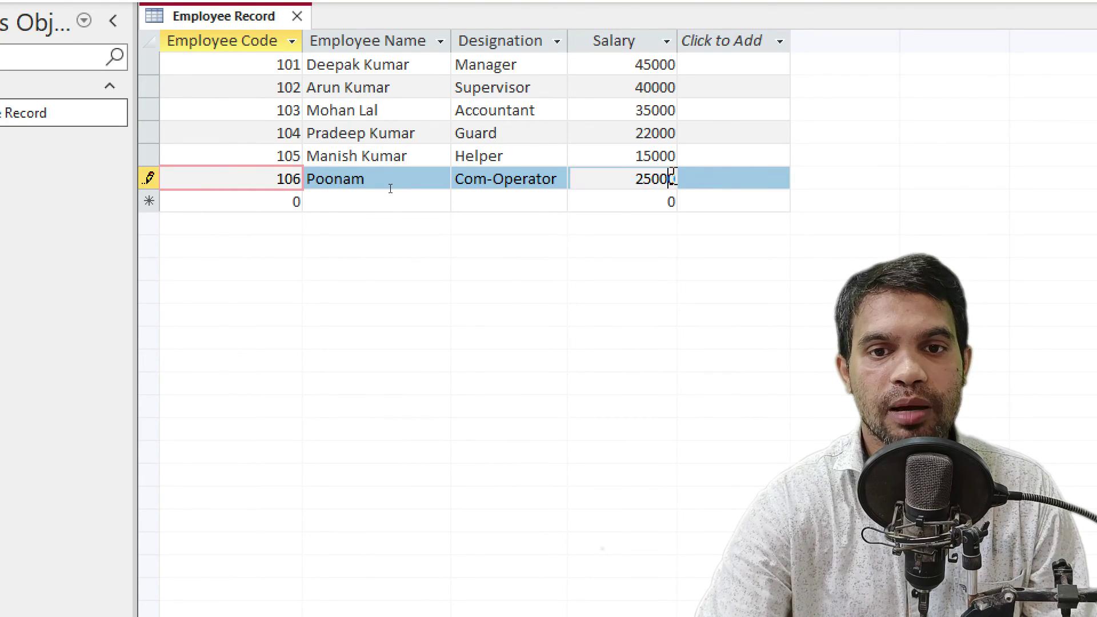
{"action": "key", "text": "Tab"}
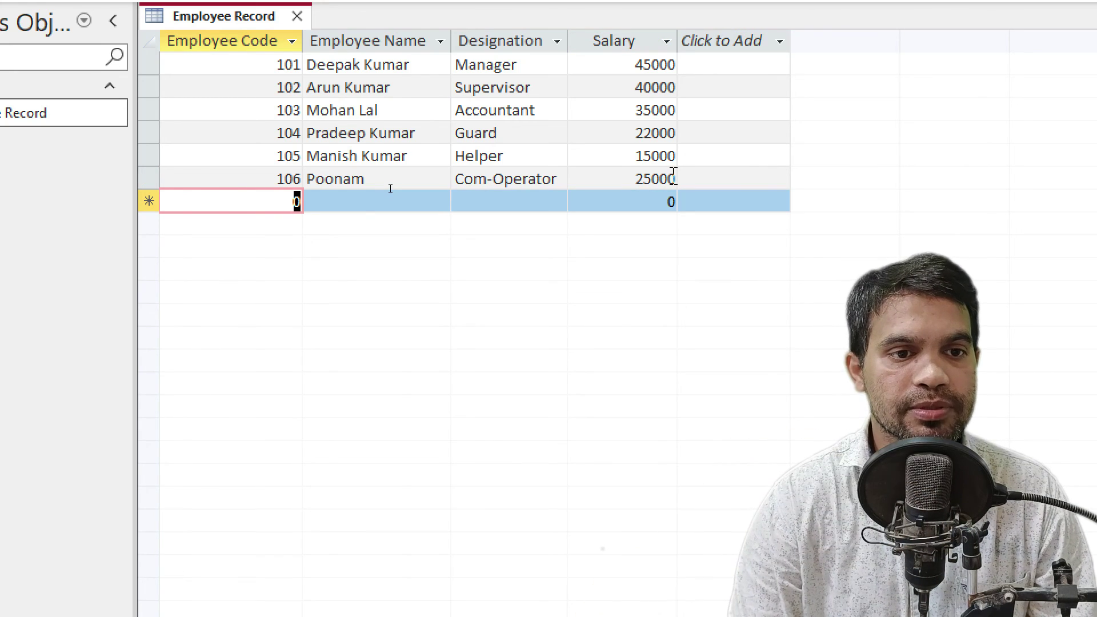
- Try to leave the Employee Code field blank in a new seventh record
{"action": "key", "text": "BackSpace"}
{"action": "key", "text": "Return"}
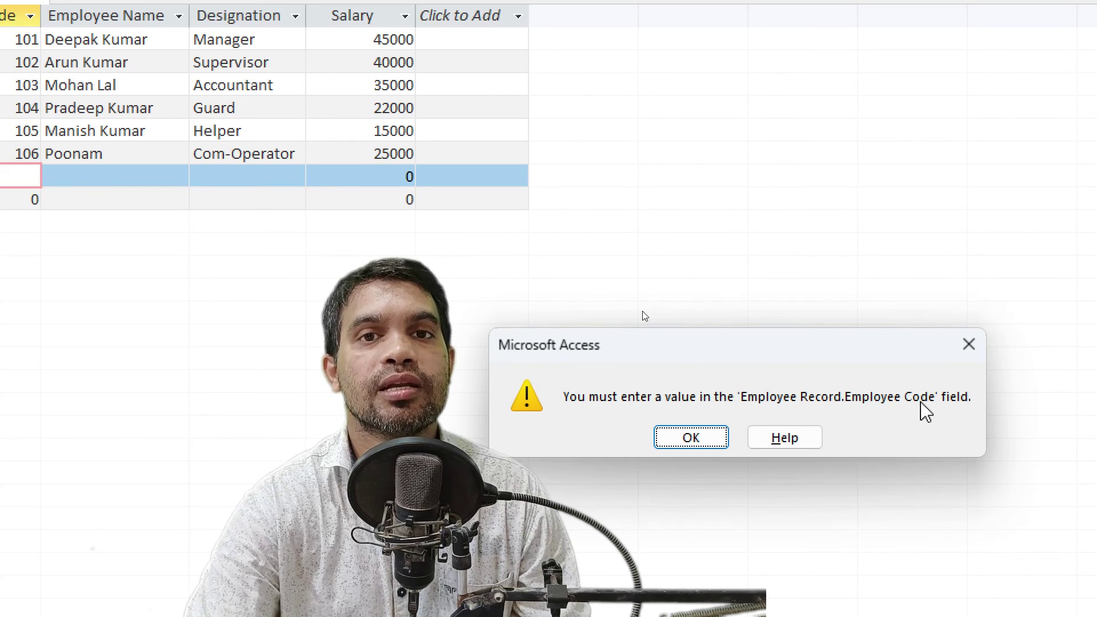
{"action": "left_click", "coordinate": [714, 440]}
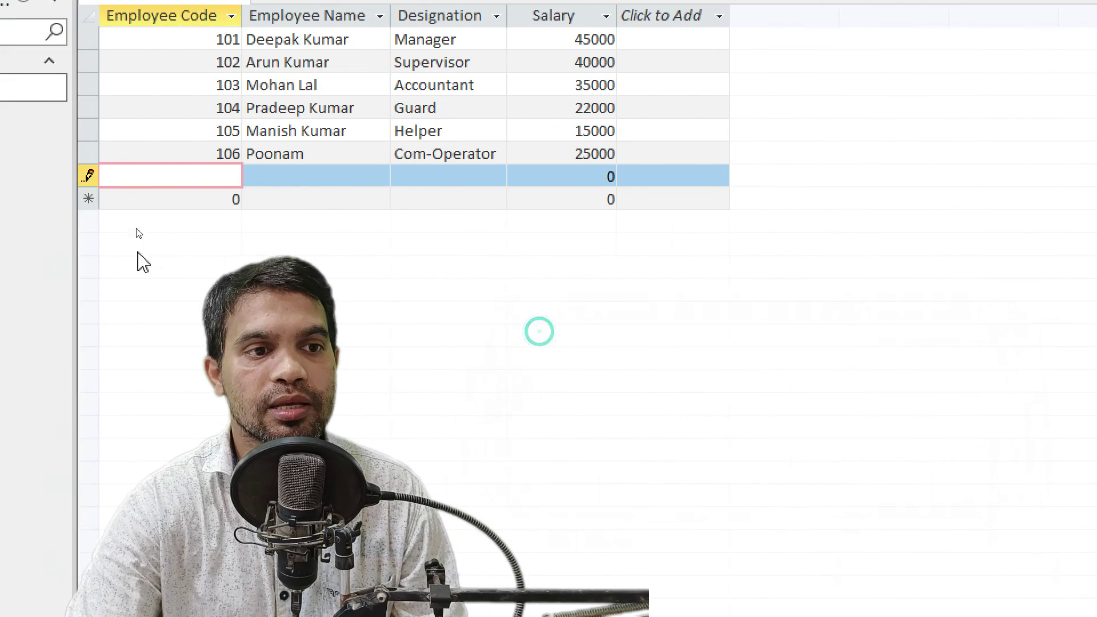
{"action": "left_click", "coordinate": [348, 176]}
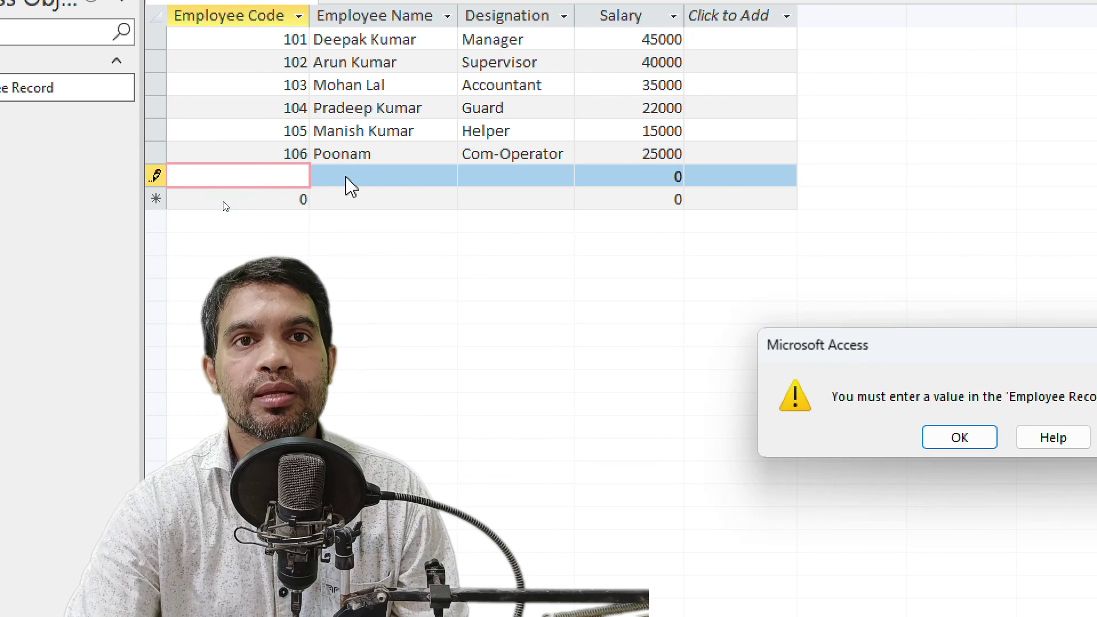
{"action": "left_click", "coordinate": [848, 437]}
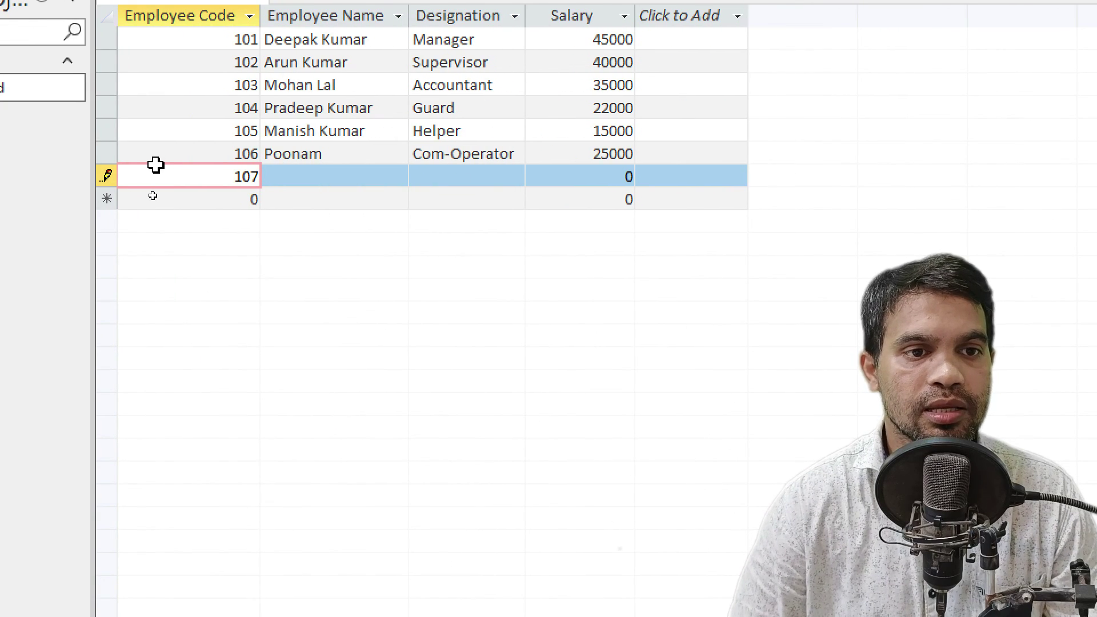
- Complete a seventh record with employee code 107, the employee's full name, the designation Com-Operator and a salary of 28000
{"action": "key", "text": "Tab"}
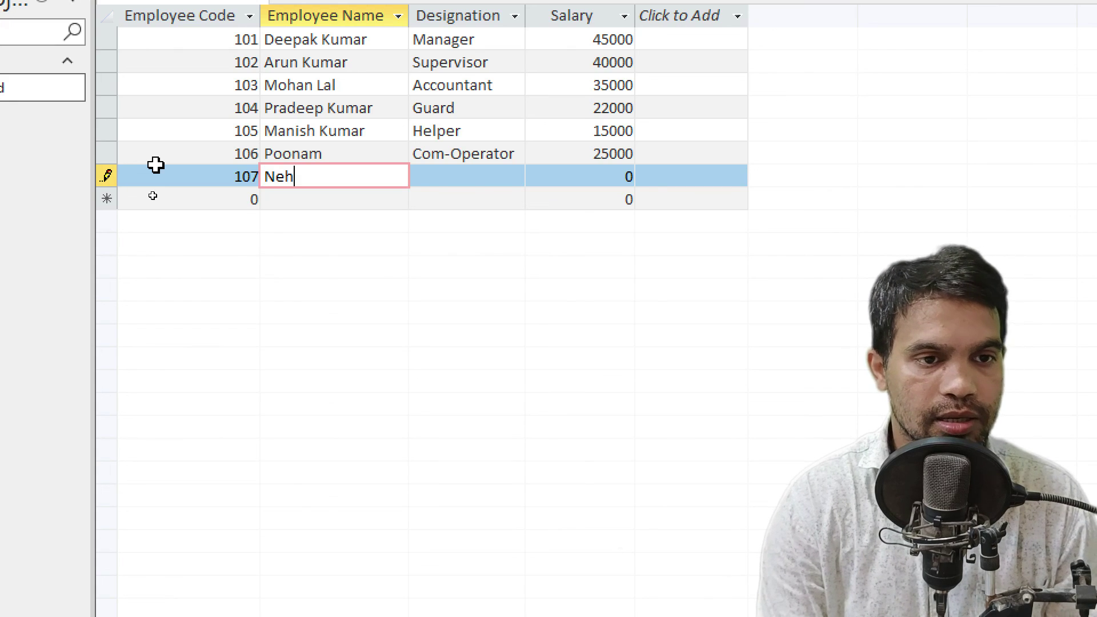
{"action": "key", "text": "Tab"}
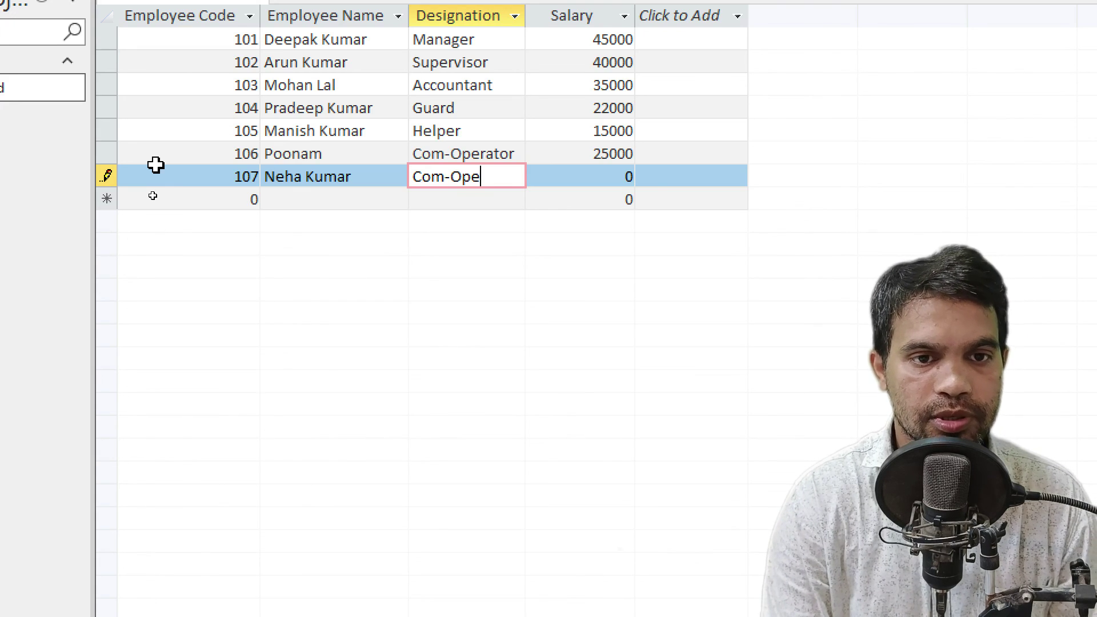
{"action": "type", "text": "Com-Operator"}
{"action": "key", "text": "Tab"}
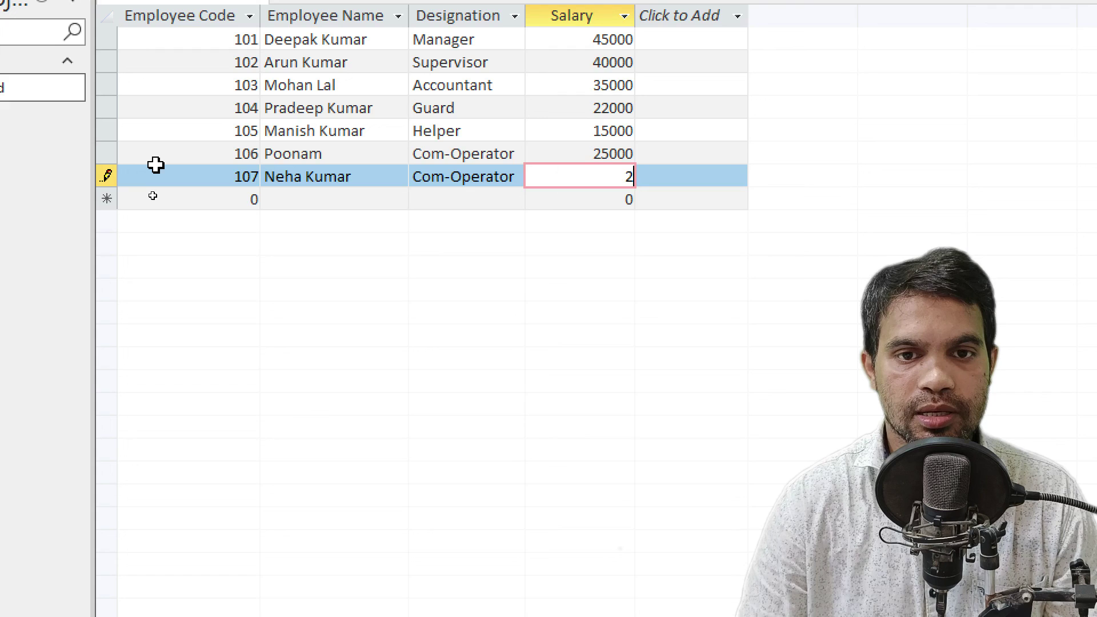
{"action": "key", "text": "Tab"}
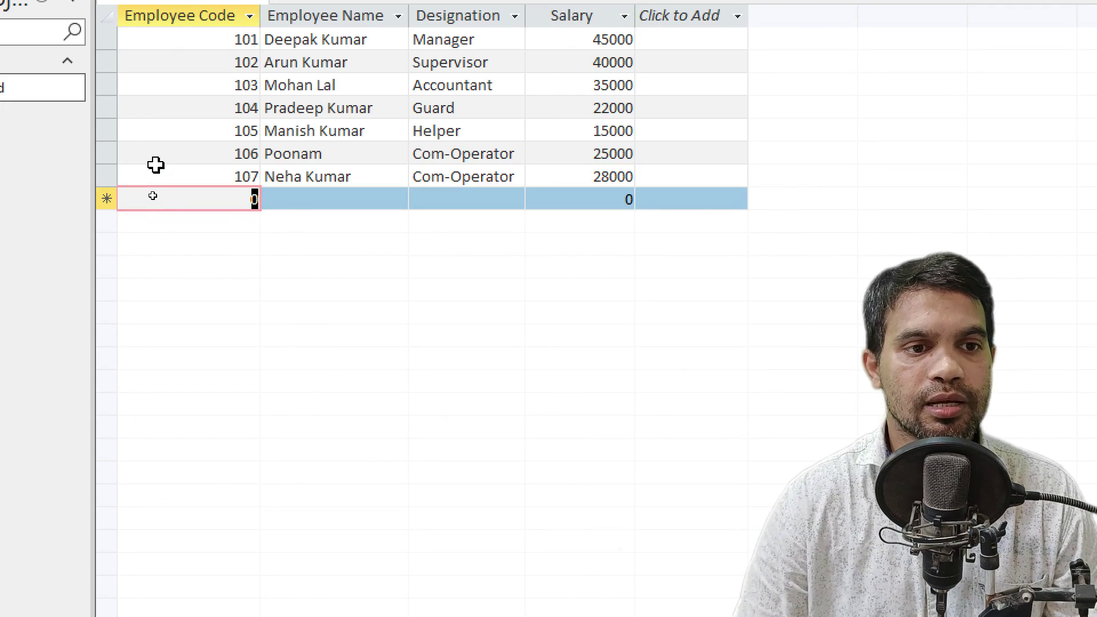
{"action": "key", "text": "alt"}
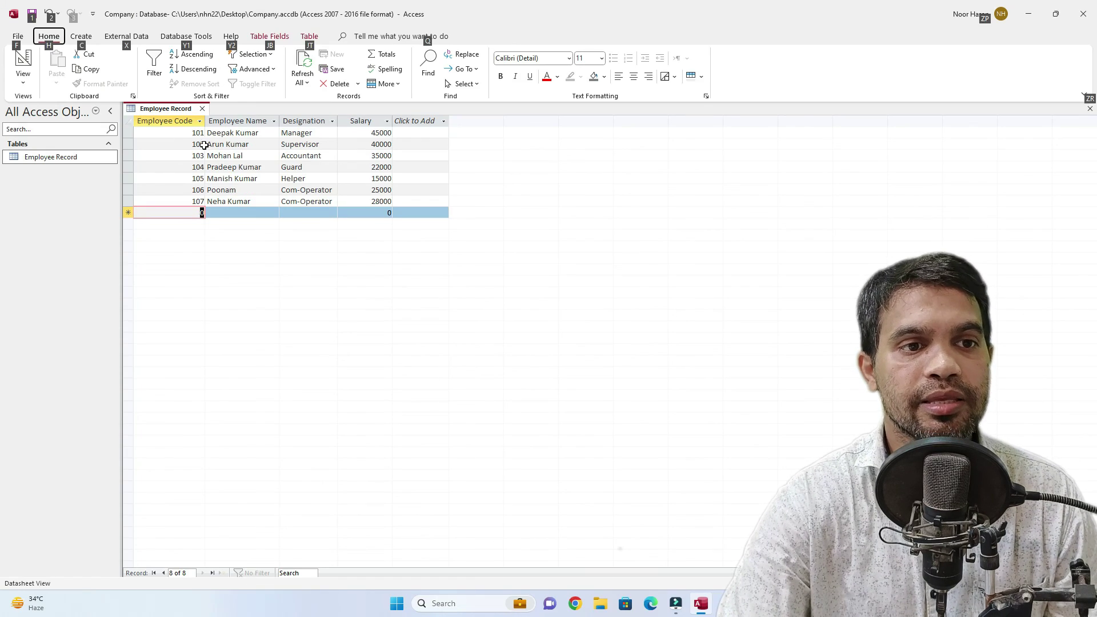
{"action": "left_click", "coordinate": [262, 226]}
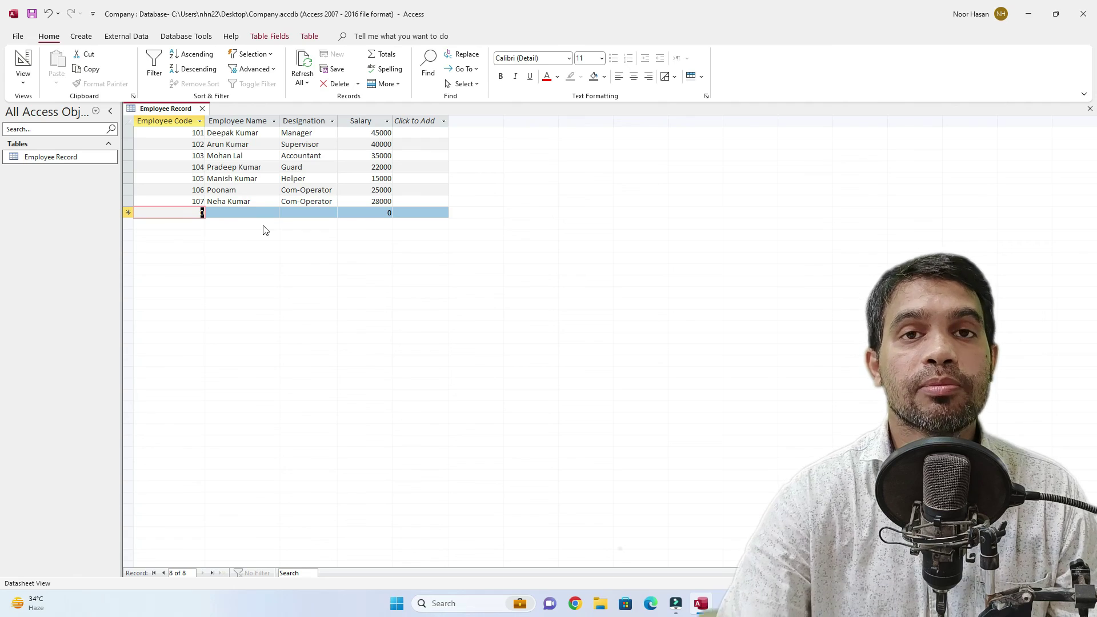